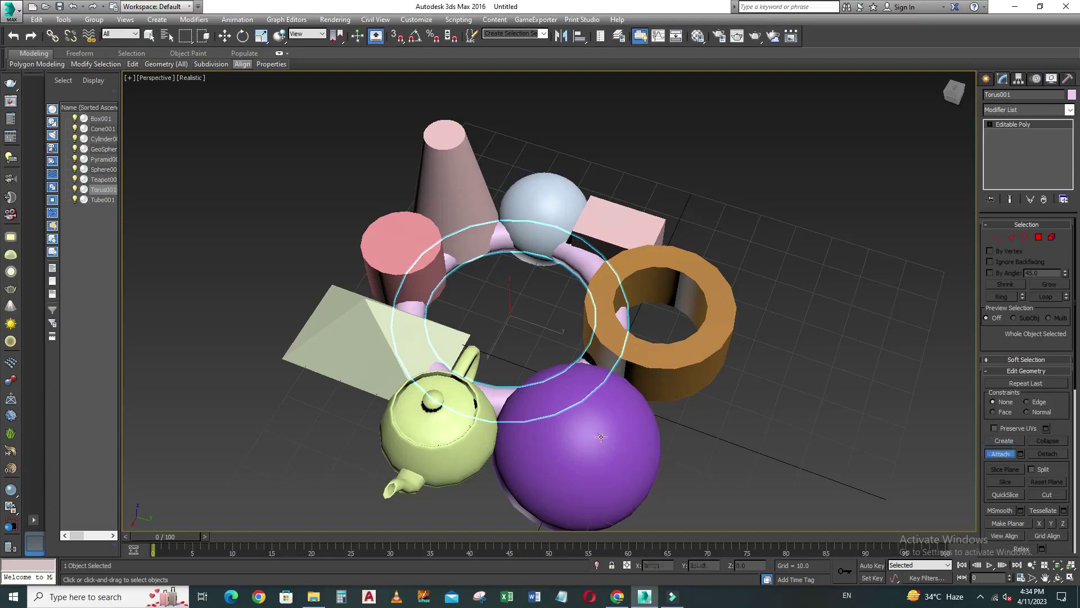
Step: Attach the tube, box, sphere, cone, cylinder, pyramid and teapot to Torus001
{"action": "left_click", "coordinate": [681, 368]}
{"action": "left_click", "coordinate": [631, 234]}
{"action": "left_click", "coordinate": [550, 210]}
{"action": "left_click", "coordinate": [463, 193]}
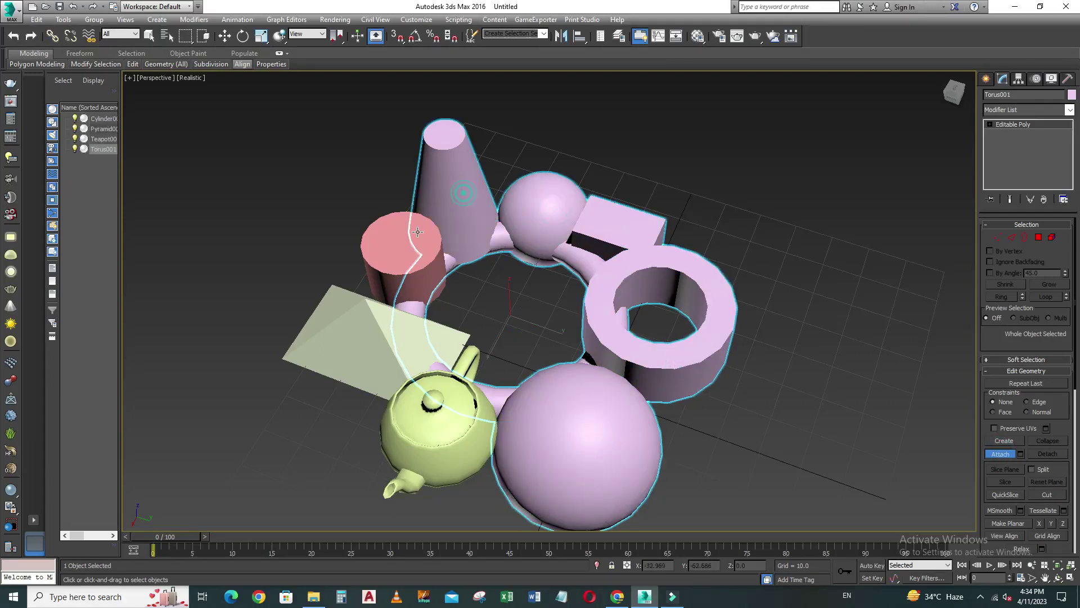
{"action": "left_click", "coordinate": [385, 256]}
{"action": "left_click", "coordinate": [359, 323]}
{"action": "left_click", "coordinate": [395, 398]}
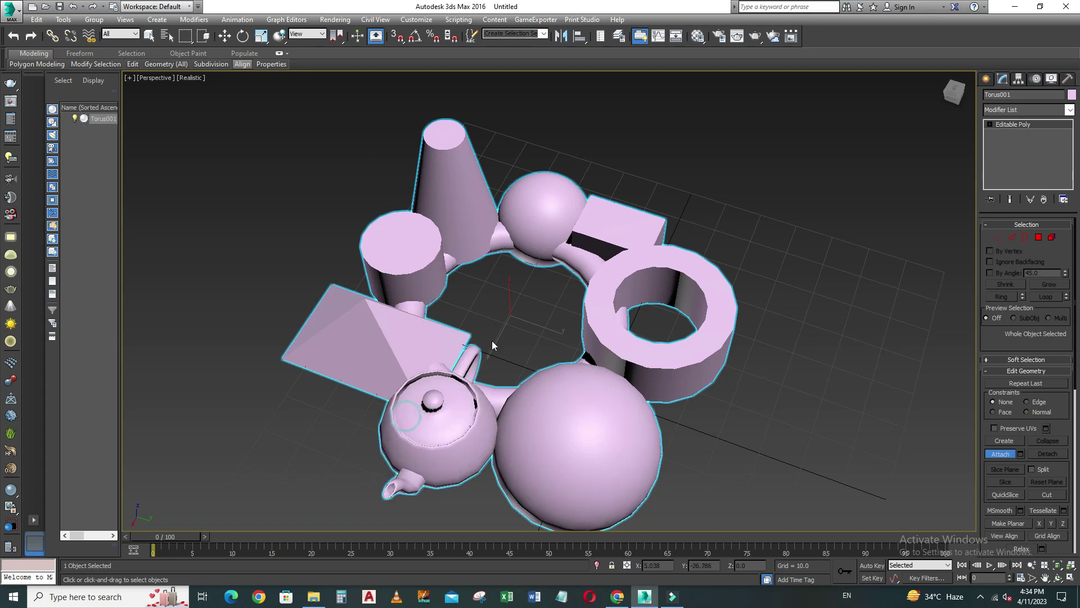
Step: Move the combined Torus001 up and to the right across the grid
{"action": "left_click", "coordinate": [224, 36]}
{"action": "scroll", "coordinate": [545, 283], "scroll_direction": "down", "scroll_amount": 3}
{"action": "mouse_move", "coordinate": [550, 256]}
{"action": "left_mouse_down"}
{"action": "mouse_move", "coordinate": [647, 311]}
{"action": "mouse_move", "coordinate": [619, 281]}
{"action": "mouse_move", "coordinate": [621, 222]}
{"action": "left_mouse_up"}
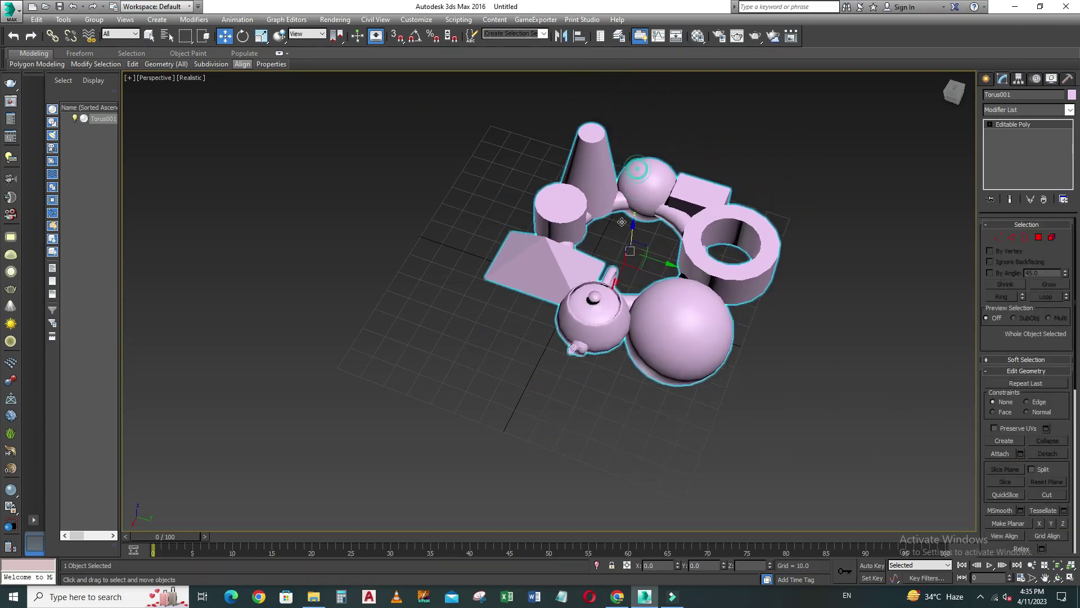
Step: Raise the combined ring higher along the vertical axis in the Left view
{"action": "key", "text": "alt+w"}
{"action": "key", "text": "alt+w"}
{"action": "scroll", "coordinate": [373, 377], "scroll_direction": "down", "scroll_amount": 3}
{"action": "scroll", "coordinate": [451, 274], "scroll_direction": "up", "scroll_amount": 3}
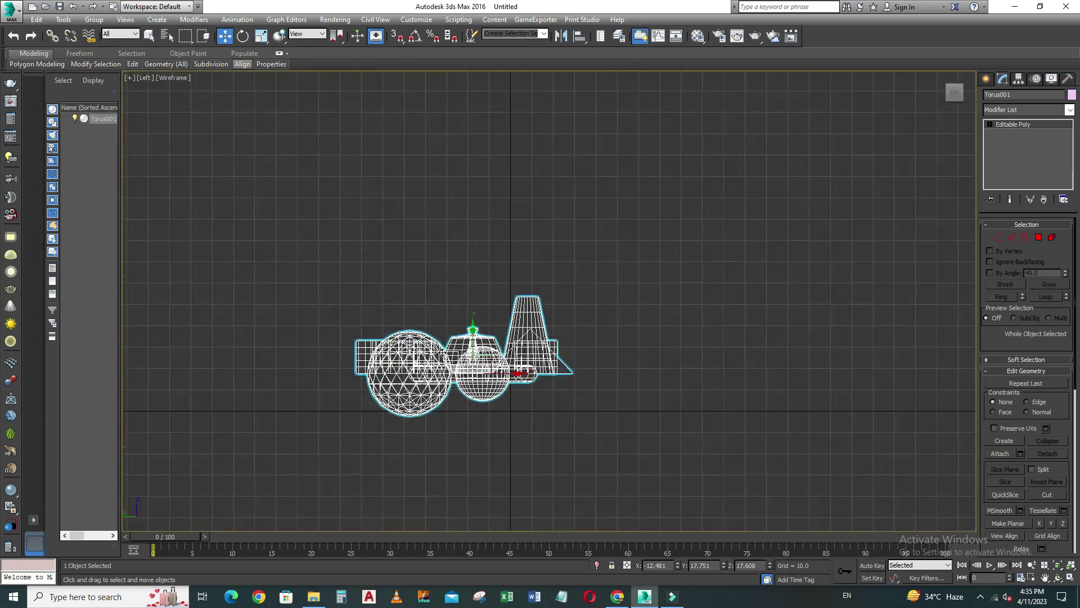
{"action": "left_click_drag", "start_coordinate": [471, 333], "coordinate": [472, 245]}
Step: Return to the Perspective view and orbit to reveal the ring's central gap
{"action": "key", "text": "alt+w"}
{"action": "right_click", "coordinate": [723, 413]}
{"action": "key", "text": "alt+w"}
{"action": "scroll", "coordinate": [646, 454], "scroll_direction": "up", "scroll_amount": 5}
{"action": "scroll", "coordinate": [610, 346], "scroll_direction": "down", "scroll_amount": 4}
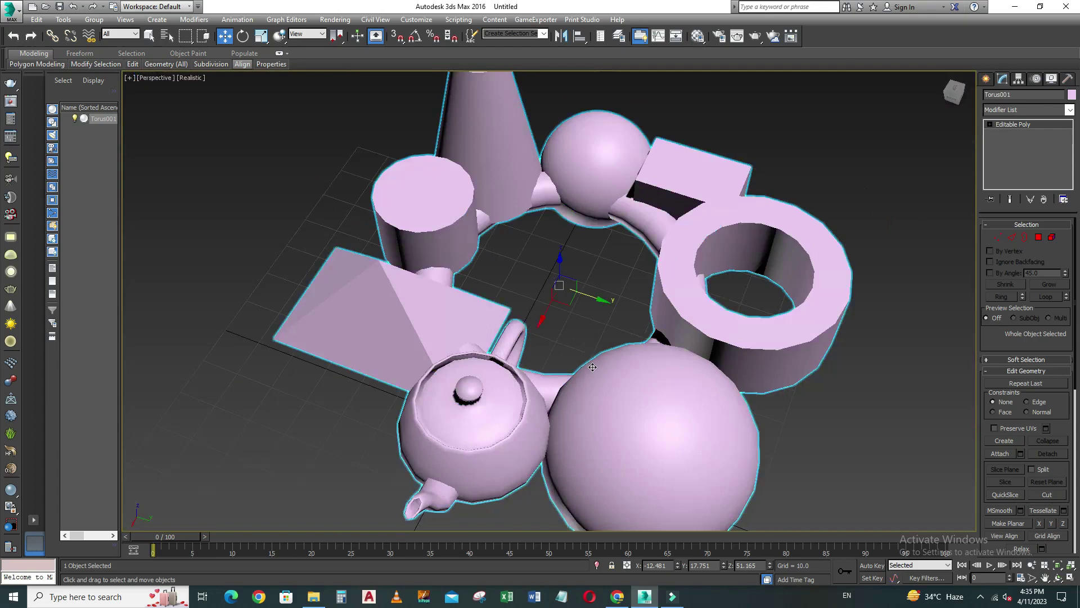
{"action": "scroll", "coordinate": [610, 345], "scroll_direction": "up", "scroll_amount": 1}
{"action": "middle_click_drag", "start_coordinate": [610, 345], "coordinate": [574, 350], "text": "alt"}
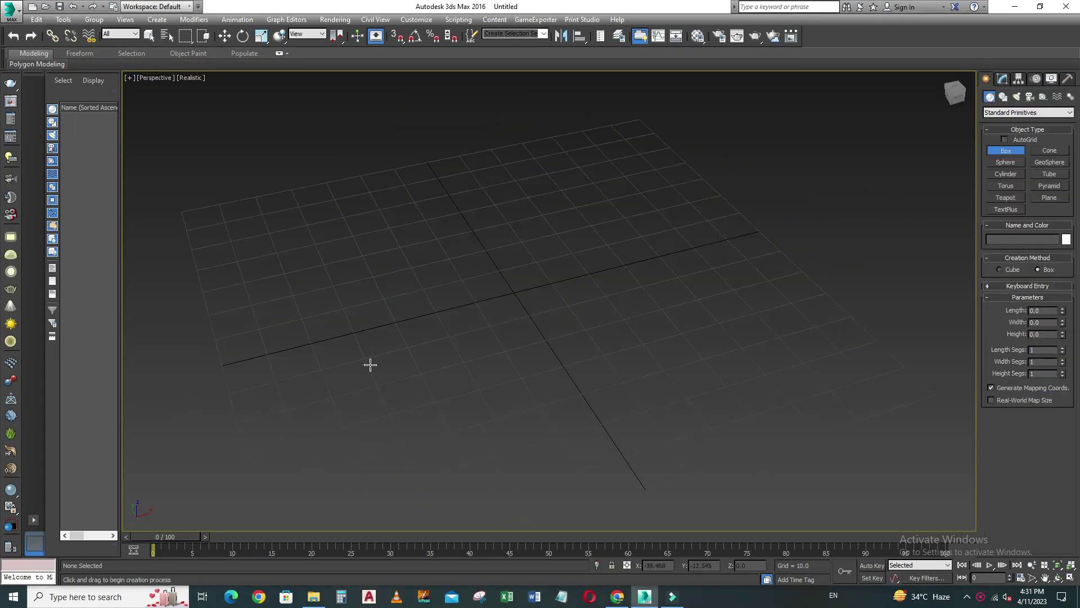
{"action": "middle_click_drag", "start_coordinate": [371, 365], "coordinate": [340, 356], "text": "alt"}
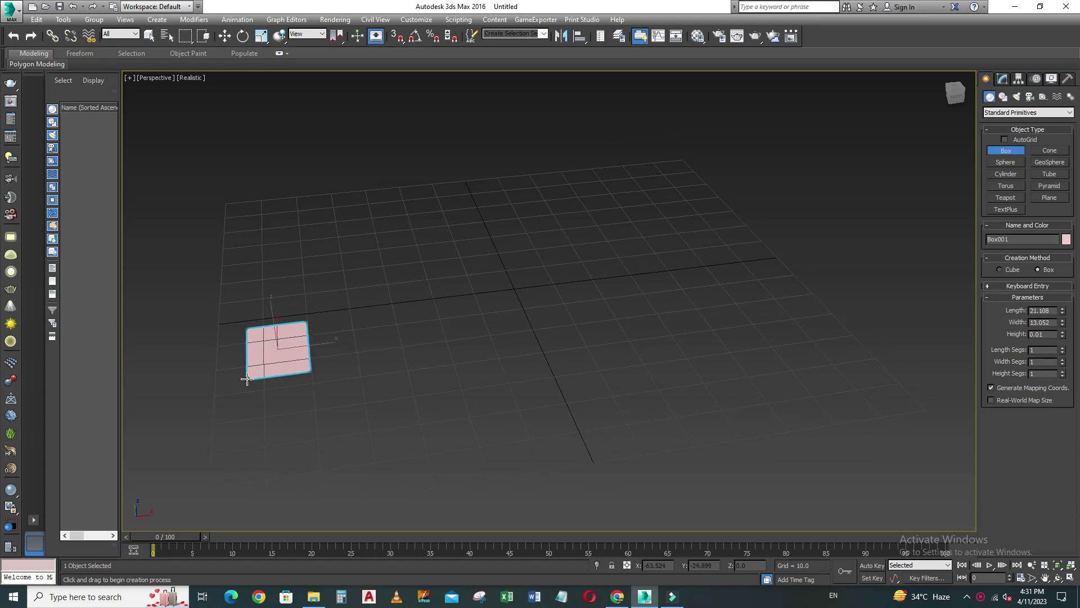
Step: Draw a pink Box001 on the grid with height 10.192
{"action": "left_click_drag", "start_coordinate": [300, 331], "coordinate": [245, 377]}
{"action": "left_click", "coordinate": [315, 352]}
{"action": "mouse_move", "coordinate": [316, 352]}
{"action": "middle_mouse_down", "text": "alt"}
{"action": "mouse_move", "coordinate": [435, 356]}
{"action": "mouse_move", "coordinate": [391, 373]}
{"action": "mouse_move", "coordinate": [399, 353]}
{"action": "middle_mouse_up", "text": "alt"}
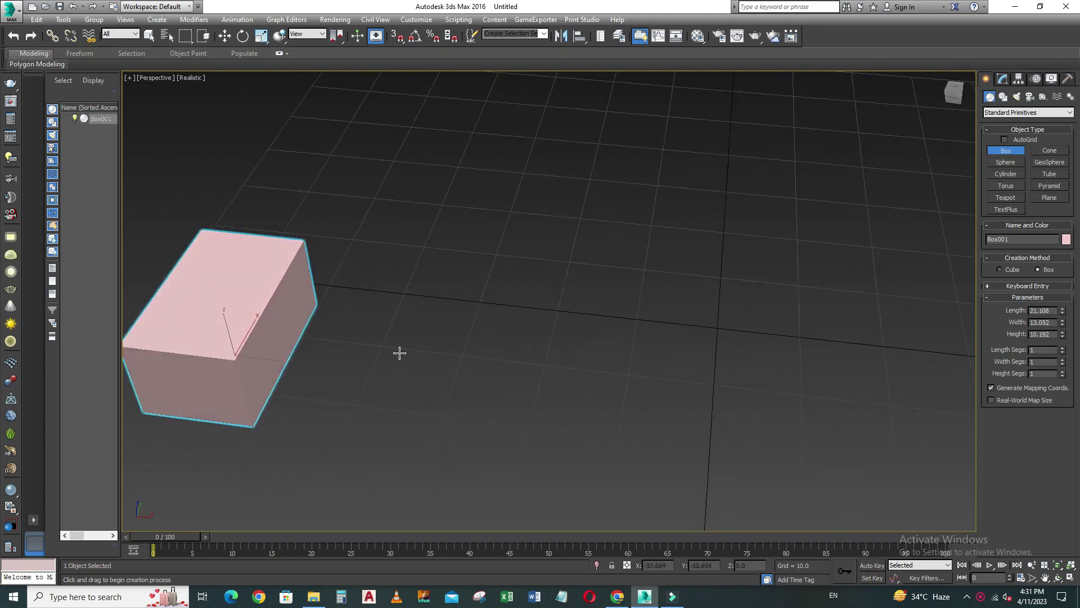
Step: Draw a blue Sphere001 beside the box
{"action": "left_click", "coordinate": [1005, 162]}
{"action": "left_click_drag", "start_coordinate": [397, 374], "coordinate": [297, 356]}
{"action": "mouse_move", "coordinate": [366, 362]}
{"action": "middle_mouse_down", "text": "alt"}
{"action": "mouse_move", "coordinate": [390, 318]}
{"action": "mouse_move", "coordinate": [402, 326]}
{"action": "middle_mouse_up", "text": "alt"}
Step: Draw Cylinder001 right of the sphere, radius 10.134 and height 15.385
{"action": "left_click", "coordinate": [1011, 175]}
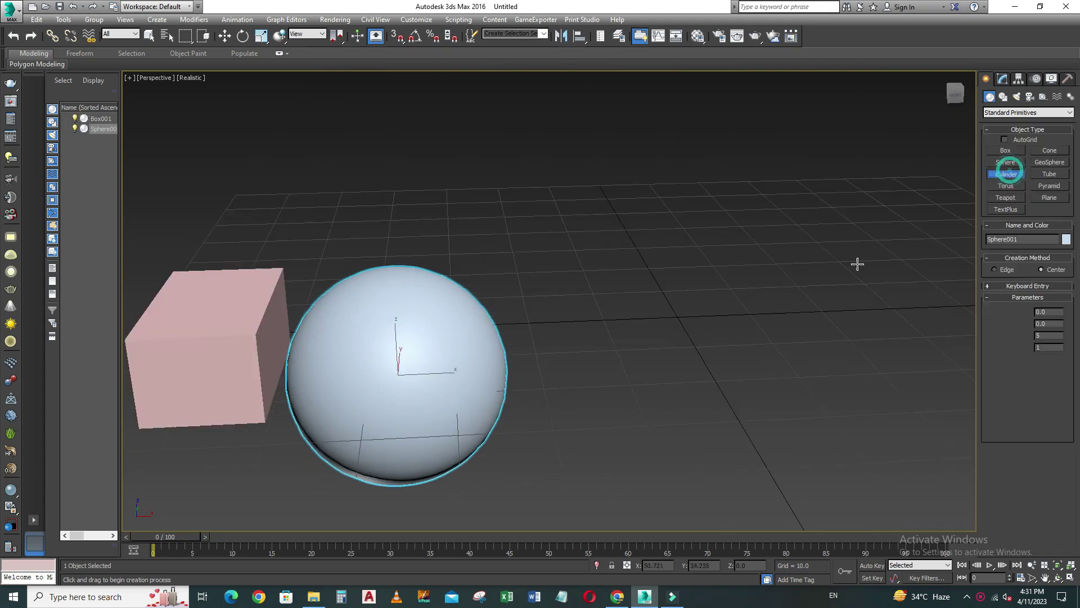
{"action": "left_click_drag", "start_coordinate": [612, 345], "coordinate": [590, 371]}
{"action": "left_click", "coordinate": [604, 246]}
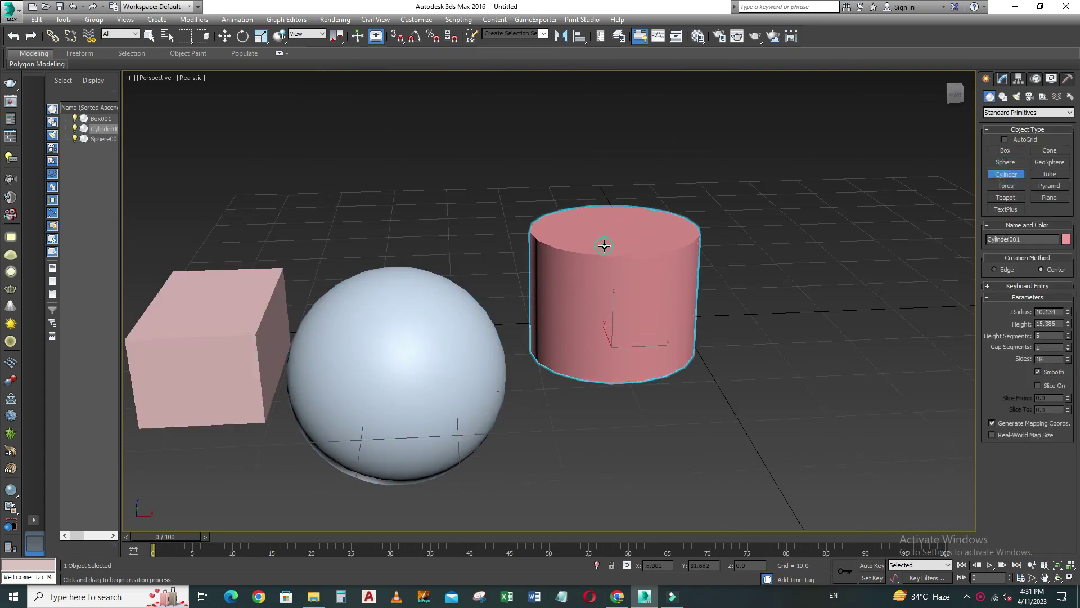
Step: Draw a pink Torus001 ring to the right of the sphere
{"action": "left_click", "coordinate": [1006, 186]}
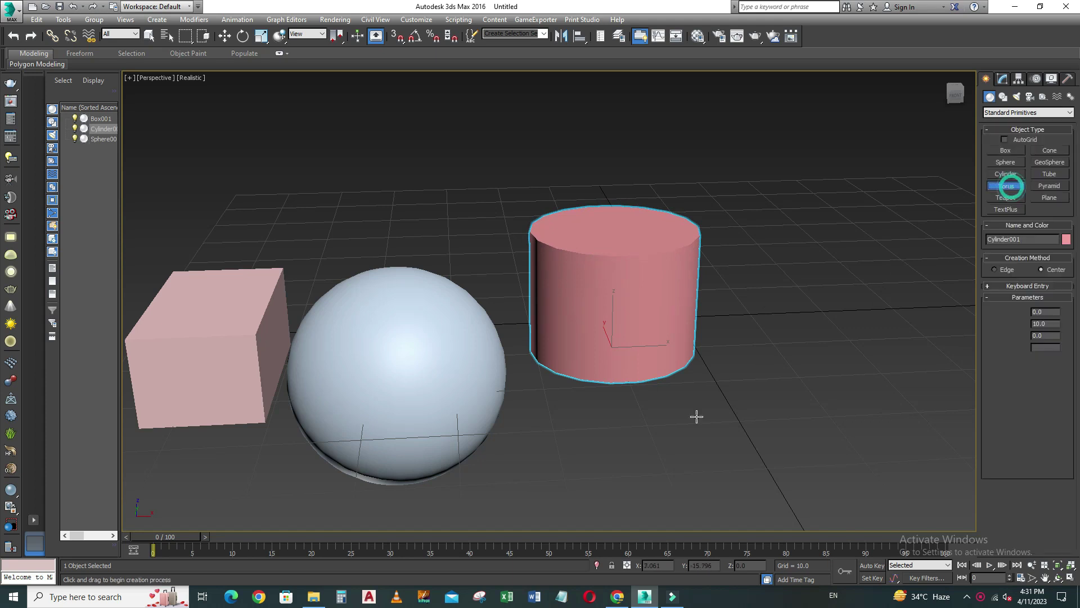
{"action": "middle_click_drag", "start_coordinate": [696, 414], "coordinate": [670, 366], "text": "alt"}
{"action": "mouse_move", "coordinate": [667, 341]}
{"action": "left_mouse_down"}
{"action": "mouse_move", "coordinate": [629, 392]}
{"action": "mouse_move", "coordinate": [627, 539]}
{"action": "left_mouse_up"}
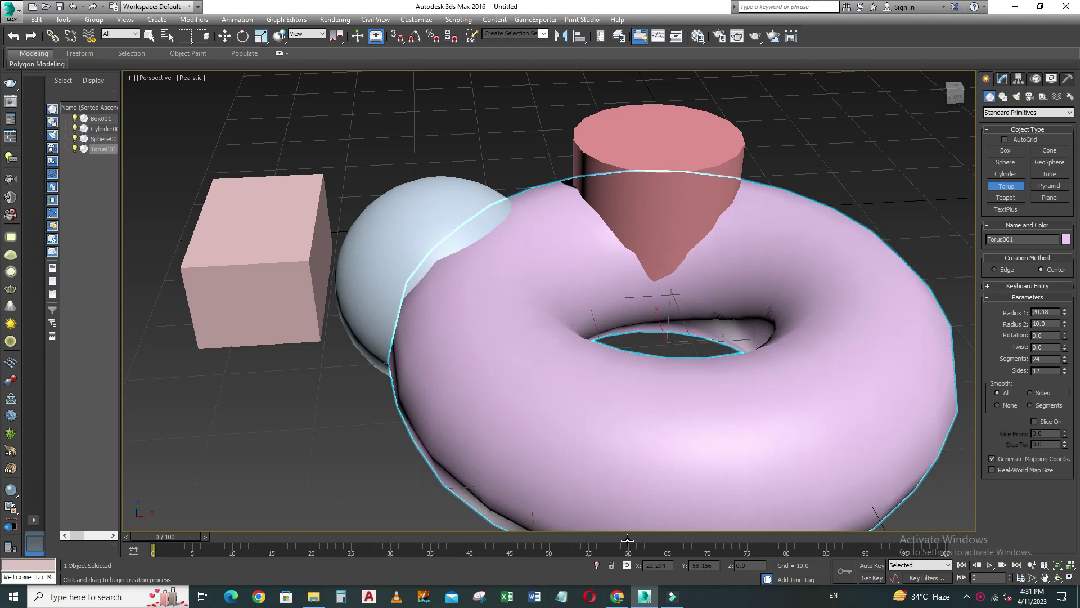
{"action": "left_click", "coordinate": [633, 472]}
{"action": "scroll", "coordinate": [656, 331], "scroll_direction": "down", "scroll_amount": 5}
{"action": "mouse_move", "coordinate": [656, 330]}
{"action": "middle_mouse_down", "text": "alt"}
{"action": "mouse_move", "coordinate": [701, 386]}
{"action": "mouse_move", "coordinate": [1077, 274]}
{"action": "middle_mouse_up", "text": "alt"}
Step: Draw a yellow-green Teapot001 of radius 13.695 right of the torus
{"action": "left_click", "coordinate": [992, 196]}
{"action": "middle_click_drag", "start_coordinate": [701, 338], "coordinate": [770, 386], "text": "alt"}
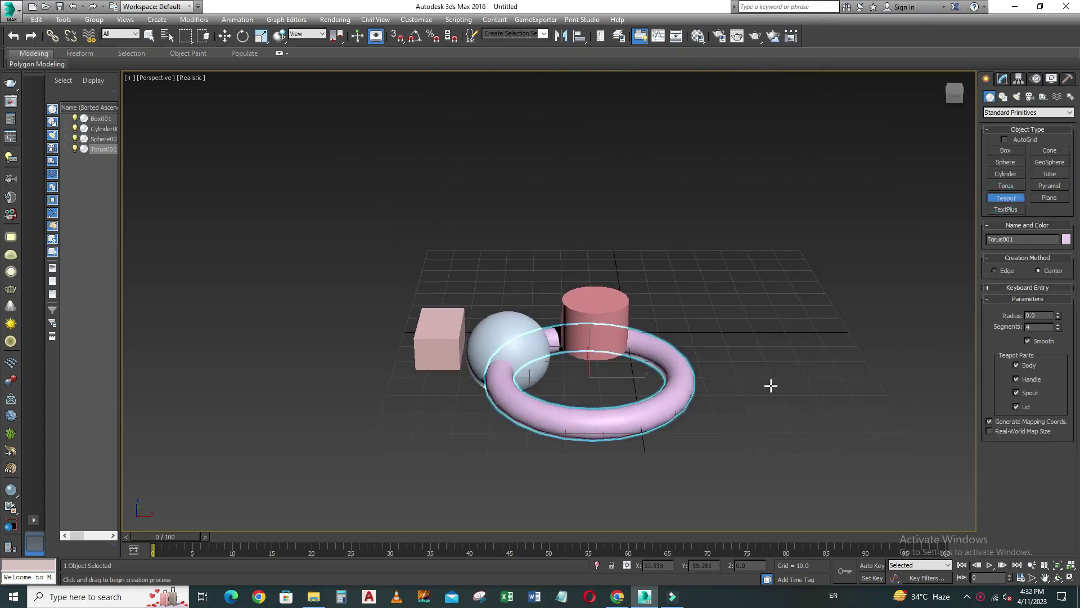
{"action": "left_click_drag", "start_coordinate": [771, 385], "coordinate": [744, 369]}
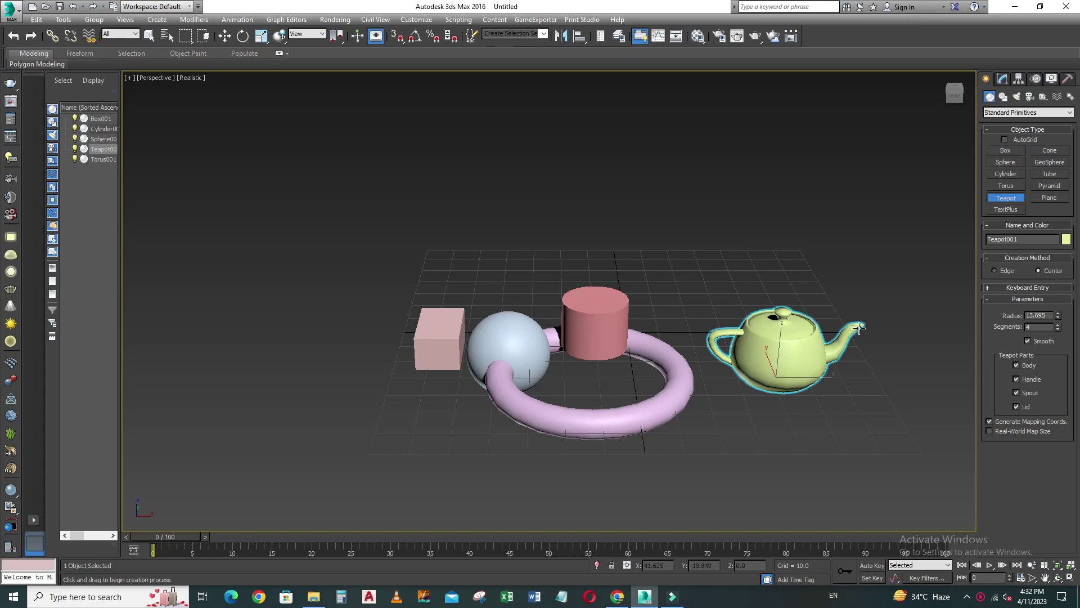
Step: Start placing a TextPlus001 object beside the cylinder
{"action": "left_click", "coordinate": [1001, 210]}
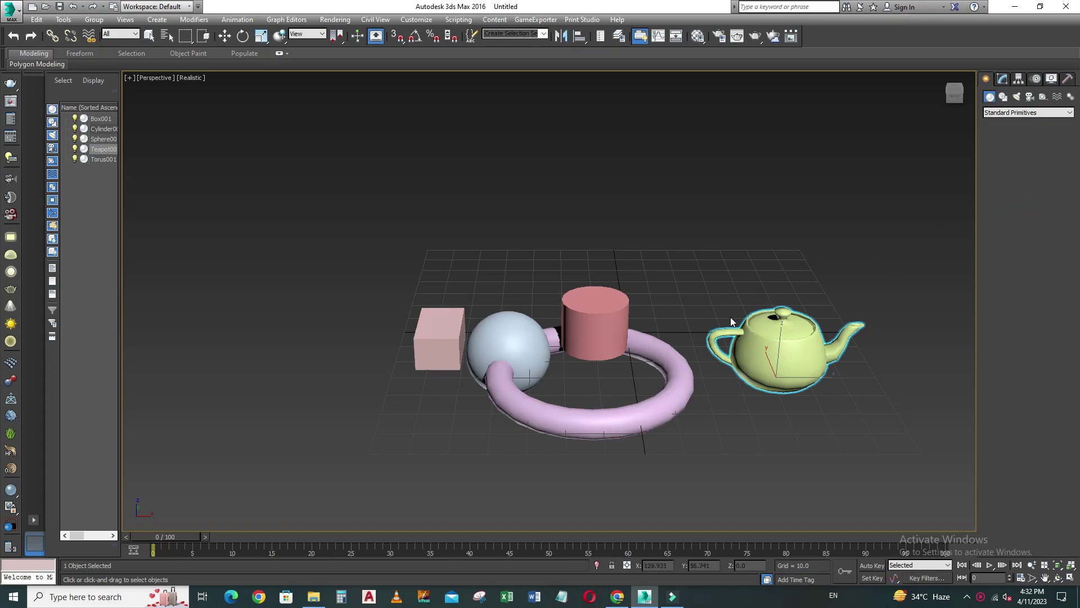
{"action": "scroll", "coordinate": [669, 309], "scroll_direction": "up", "scroll_amount": 3}
{"action": "left_click_drag", "start_coordinate": [664, 308], "coordinate": [662, 320]}
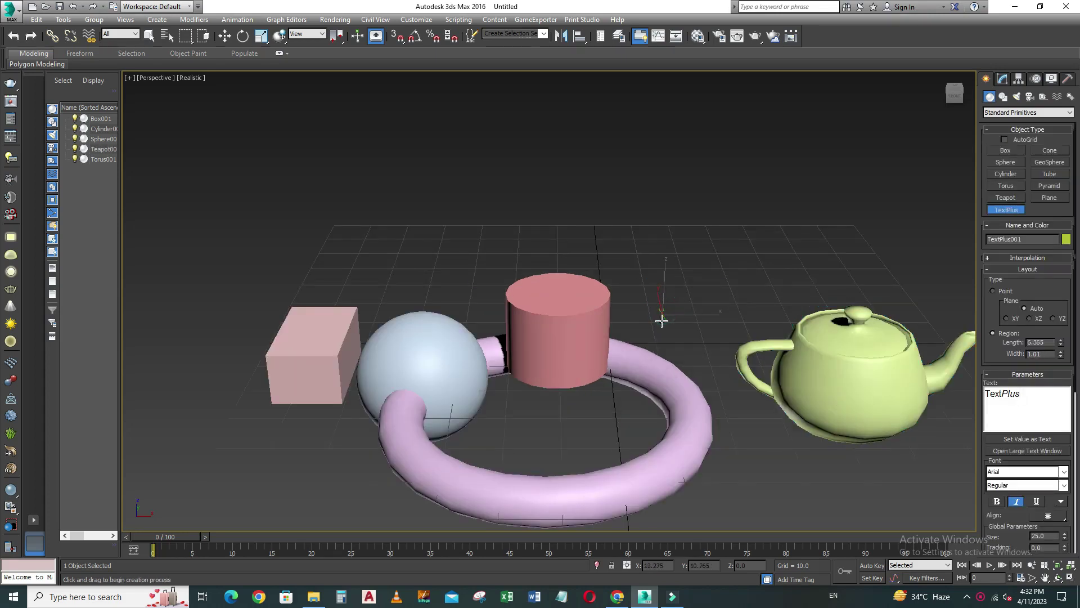
Step: Cancel the TextPlus and draw Pyramid001, about 24.784 × 40.051 × 21.024, on the torus
{"action": "right_click", "coordinate": [679, 352]}
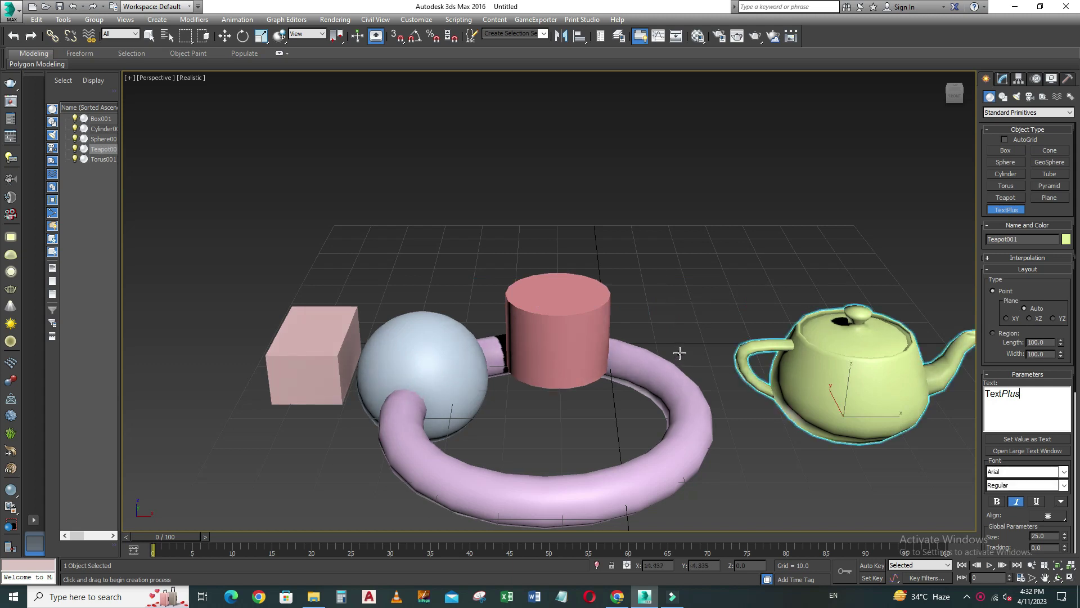
{"action": "left_click", "coordinate": [1049, 186]}
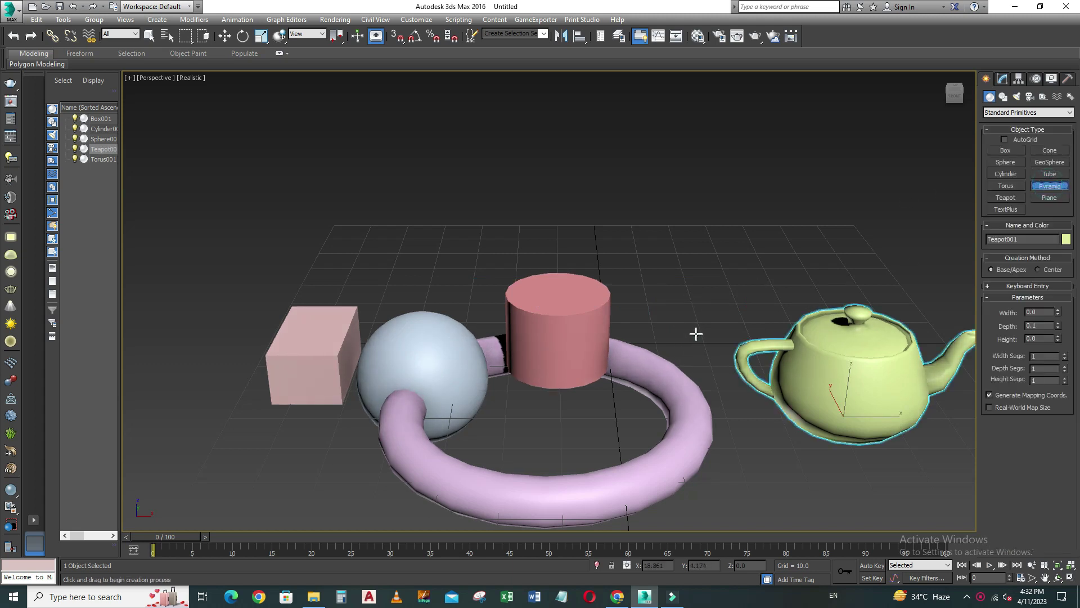
{"action": "left_click_drag", "start_coordinate": [696, 333], "coordinate": [641, 362]}
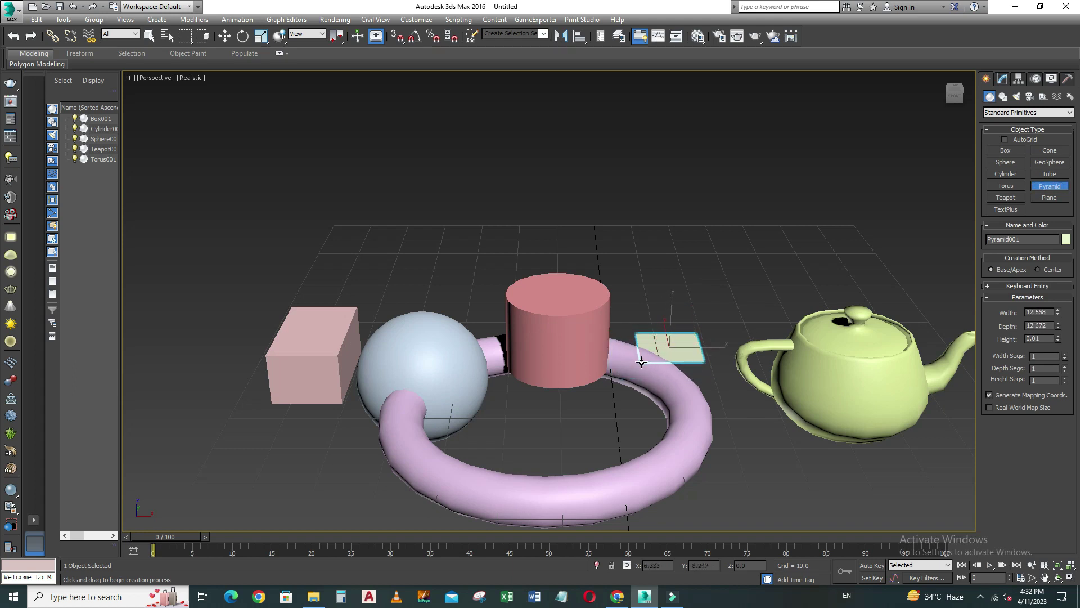
{"action": "left_click_drag", "start_coordinate": [641, 362], "coordinate": [700, 386]}
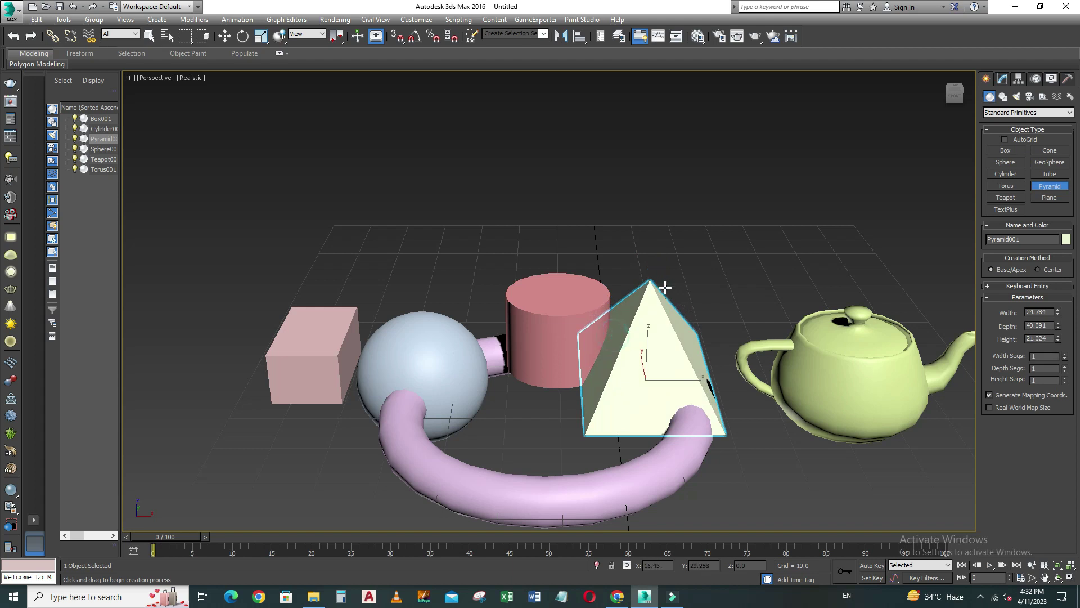
{"action": "middle_click_drag", "start_coordinate": [665, 287], "coordinate": [693, 320], "text": "alt"}
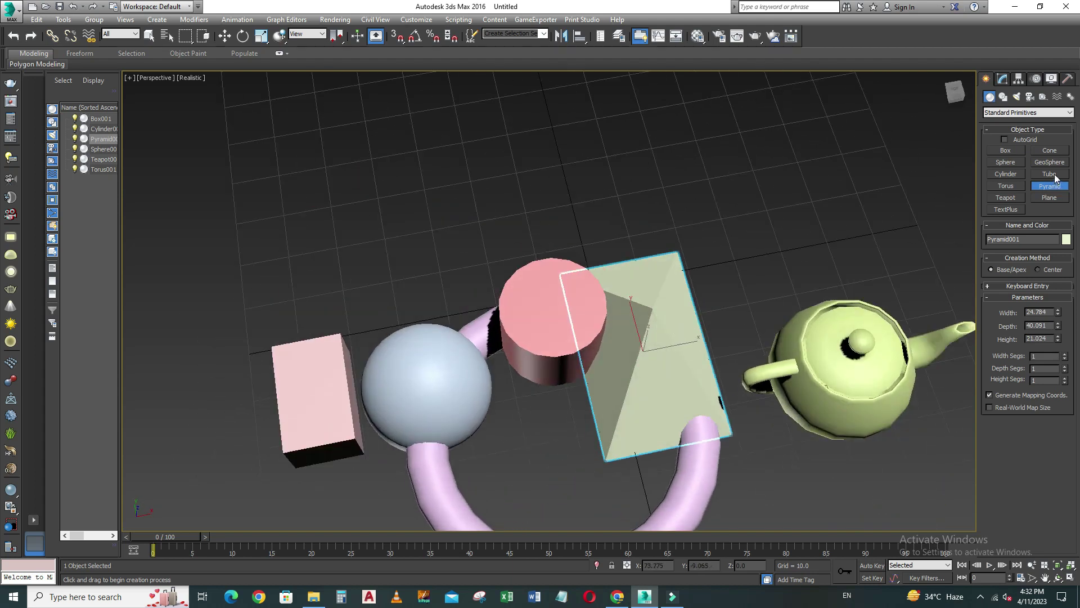
Step: Draw an orange Tube001 above the box and sphere
{"action": "left_click", "coordinate": [1049, 174]}
{"action": "middle_click_drag", "start_coordinate": [590, 348], "coordinate": [695, 315]}
{"action": "left_click_drag", "start_coordinate": [536, 189], "coordinate": [494, 258]}
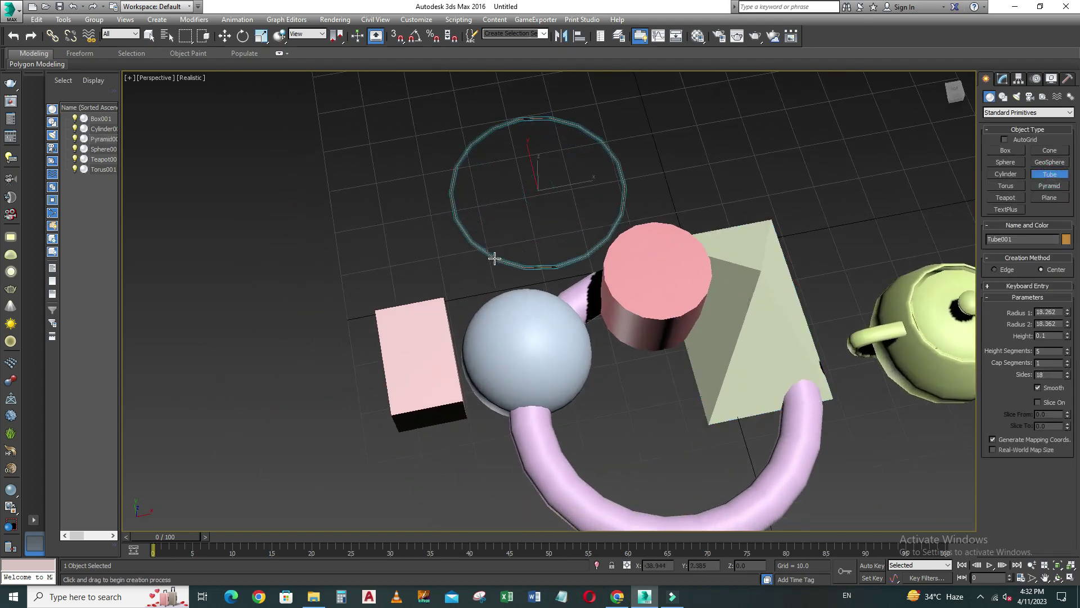
{"action": "left_click", "coordinate": [512, 232]}
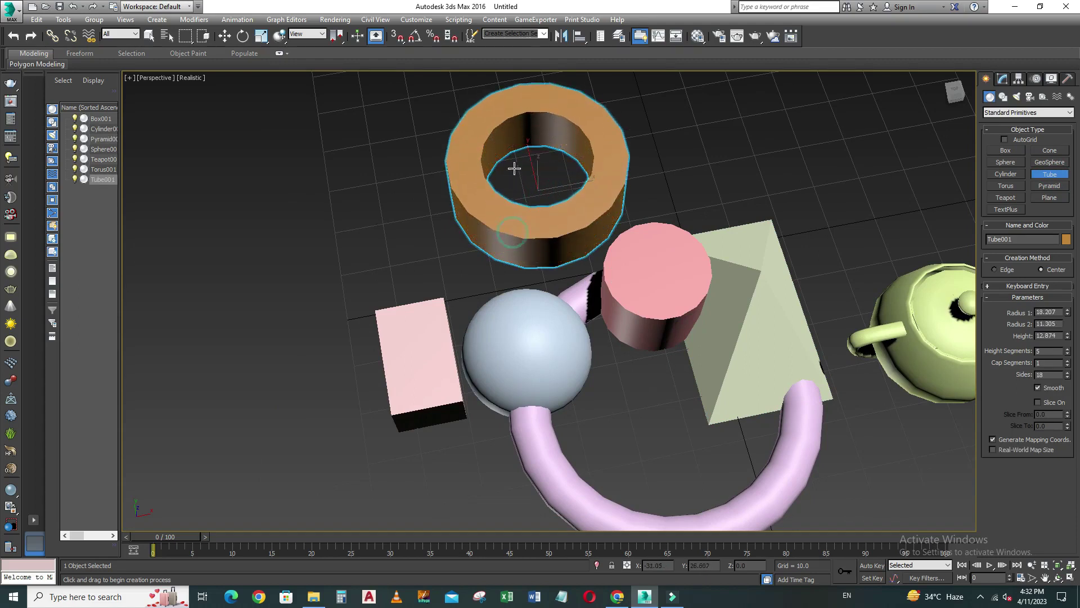
Step: Draw a purple GeoSphere001 of radius 19.958 beside the tube
{"action": "left_click", "coordinate": [1050, 163]}
{"action": "scroll", "coordinate": [723, 255], "scroll_direction": "down", "scroll_amount": 3}
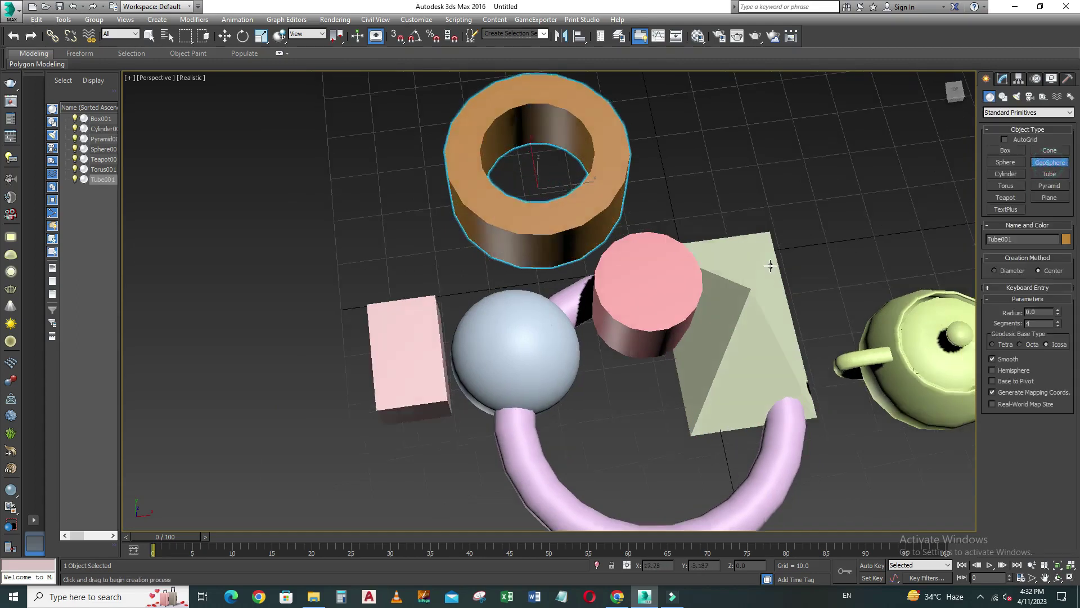
{"action": "middle_click_drag", "start_coordinate": [675, 253], "coordinate": [723, 255], "text": "alt"}
{"action": "scroll", "coordinate": [766, 255], "scroll_direction": "down", "scroll_amount": 2}
{"action": "left_click_drag", "start_coordinate": [777, 251], "coordinate": [741, 294]}
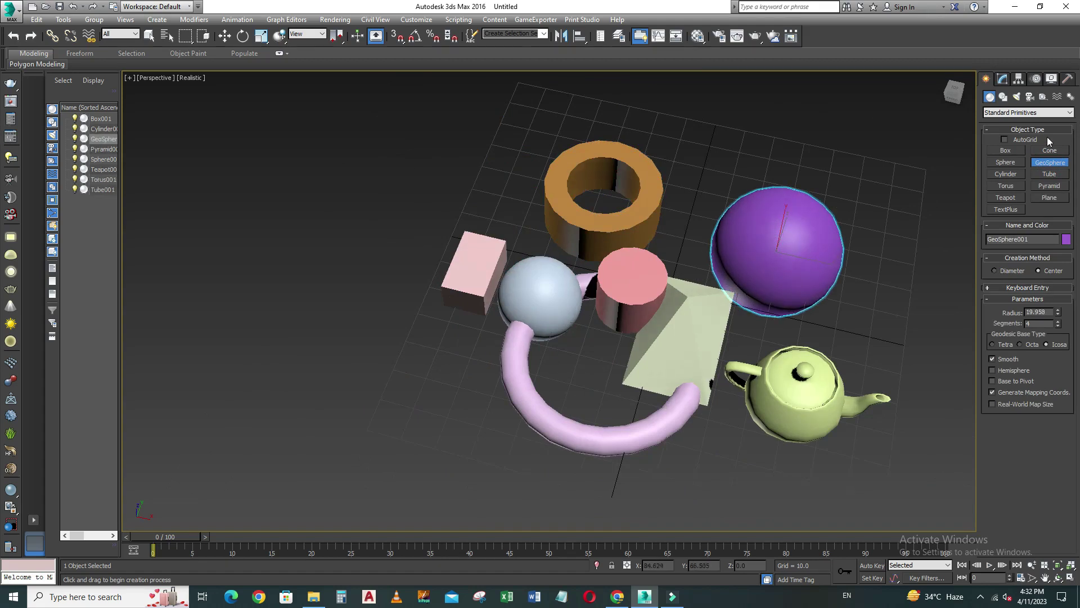
Step: Draw Cone001 at lower left with radii 12.459/5.094 and height 35.903
{"action": "left_click", "coordinate": [1045, 152]}
{"action": "mouse_move", "coordinate": [627, 454]}
{"action": "middle_mouse_down", "text": "alt"}
{"action": "mouse_move", "coordinate": [605, 419]}
{"action": "mouse_move", "coordinate": [618, 346]}
{"action": "middle_mouse_up", "text": "alt"}
{"action": "left_click_drag", "start_coordinate": [541, 372], "coordinate": [590, 363]}
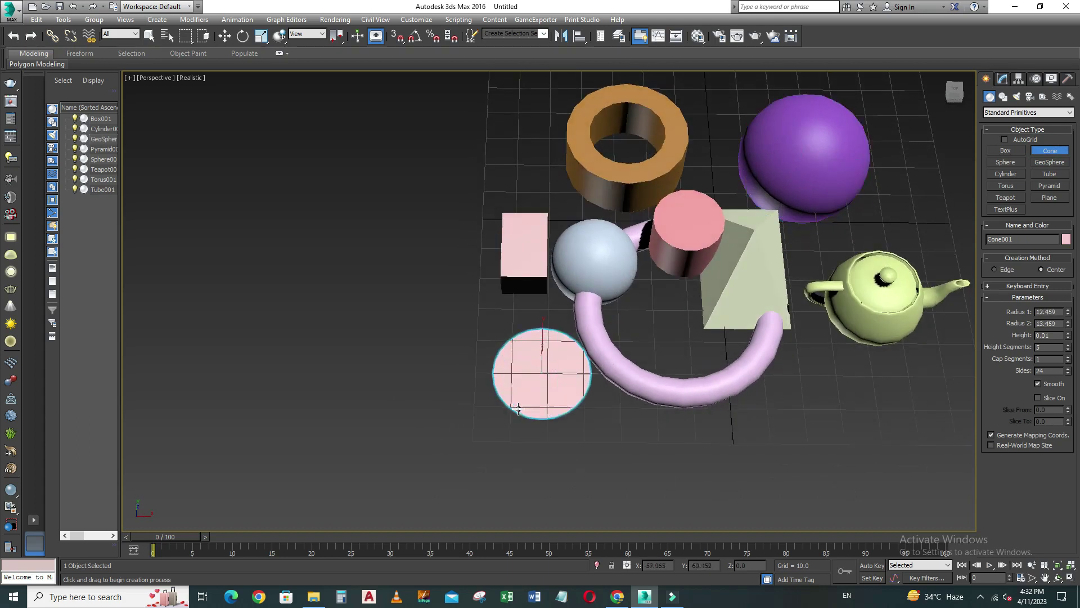
{"action": "left_click", "coordinate": [524, 369]}
{"action": "left_click", "coordinate": [554, 315]}
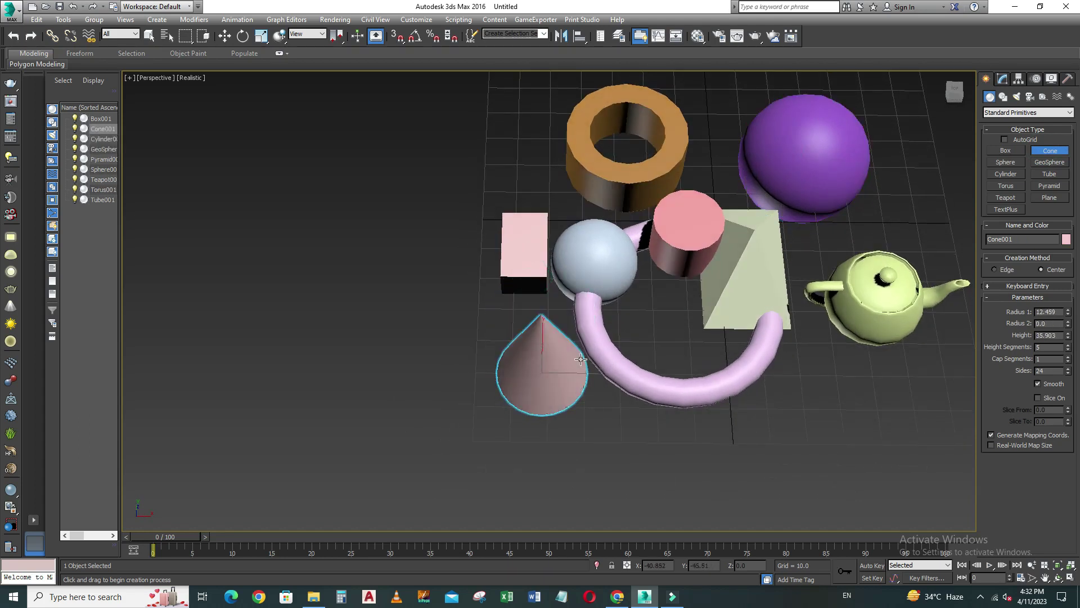
{"action": "left_click", "coordinate": [554, 308]}
{"action": "mouse_move", "coordinate": [554, 308]}
{"action": "middle_mouse_down", "text": "alt"}
{"action": "mouse_move", "coordinate": [668, 357]}
{"action": "mouse_move", "coordinate": [656, 344]}
{"action": "mouse_move", "coordinate": [631, 373]}
{"action": "mouse_move", "coordinate": [562, 403]}
{"action": "middle_mouse_up", "text": "alt"}
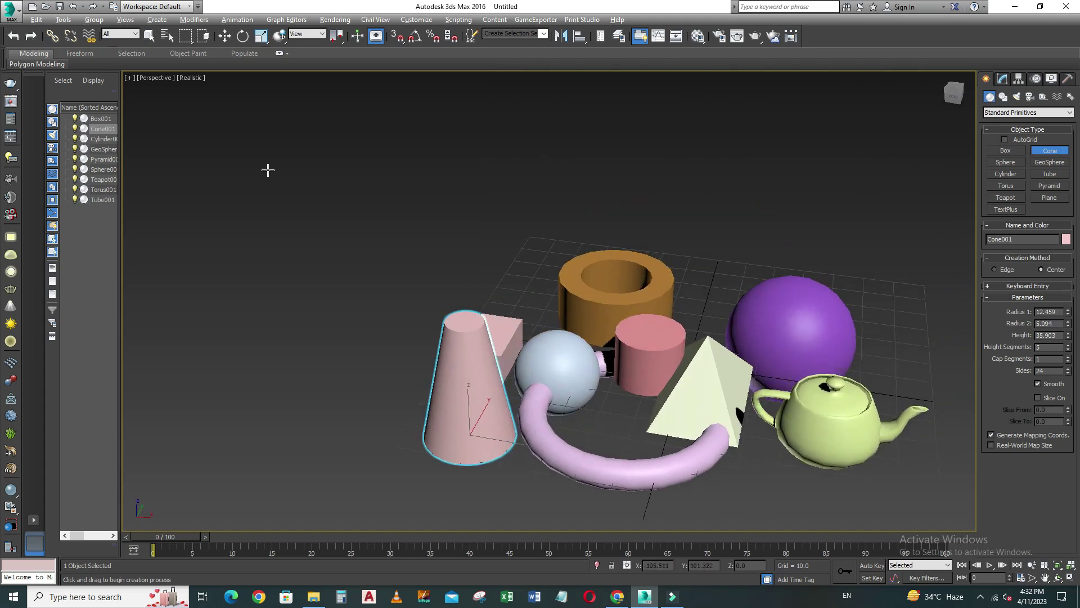
Step: In the Top view, move the pyramid down below the torus
{"action": "key", "text": "t"}
{"action": "scroll", "coordinate": [384, 225], "scroll_direction": "up", "scroll_amount": 2}
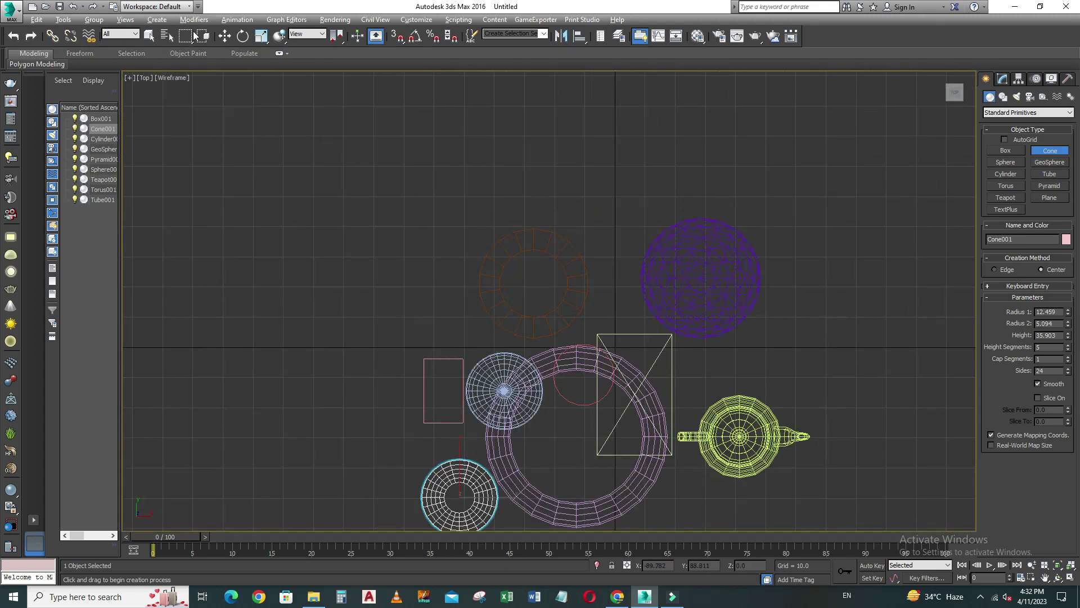
{"action": "left_click", "coordinate": [225, 35]}
{"action": "middle_click_drag", "start_coordinate": [436, 366], "coordinate": [400, 270]}
{"action": "left_click", "coordinate": [591, 339]}
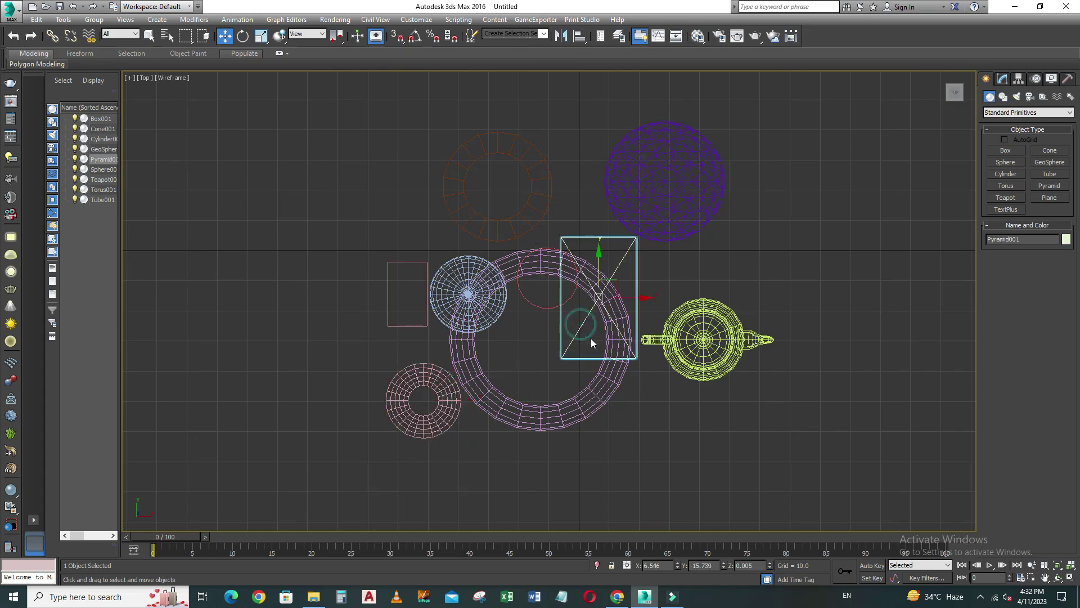
{"action": "scroll", "coordinate": [591, 339], "scroll_direction": "up", "scroll_amount": 2}
{"action": "left_click_drag", "start_coordinate": [579, 192], "coordinate": [576, 390]}
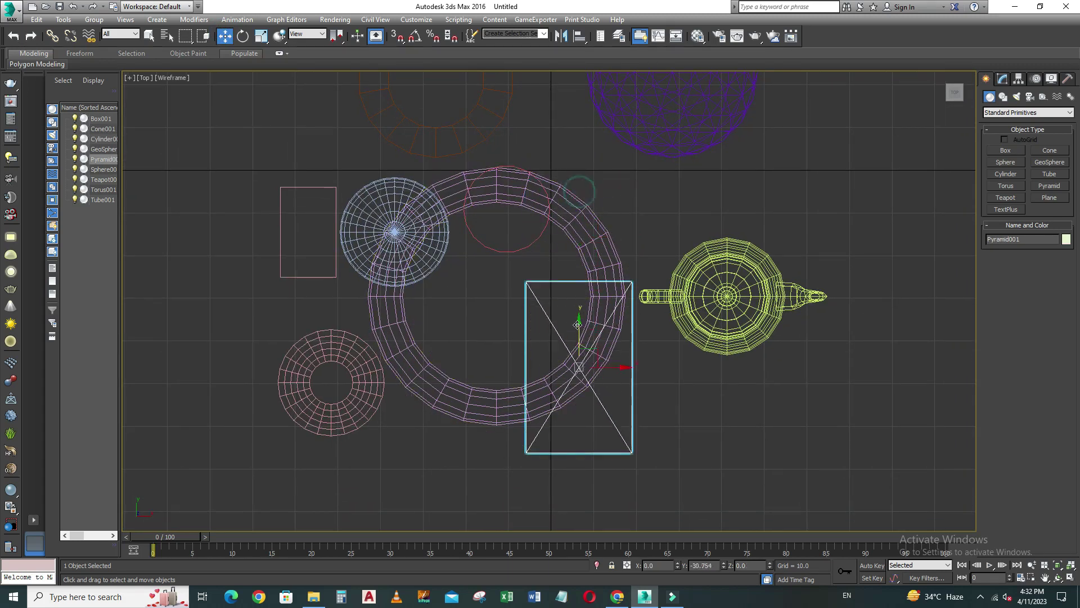
Step: Move the cone right and the teapot left against the torus
{"action": "left_click", "coordinate": [361, 394]}
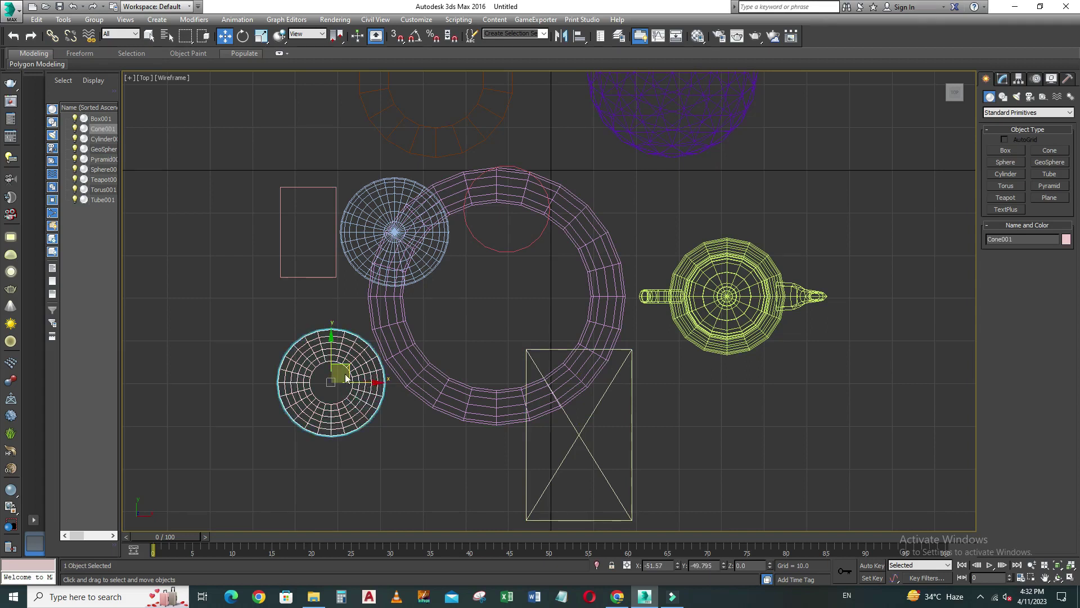
{"action": "left_click", "coordinate": [346, 378]}
{"action": "left_click", "coordinate": [374, 382]}
{"action": "left_click_drag", "start_coordinate": [374, 382], "coordinate": [424, 382]}
{"action": "left_click", "coordinate": [650, 294]}
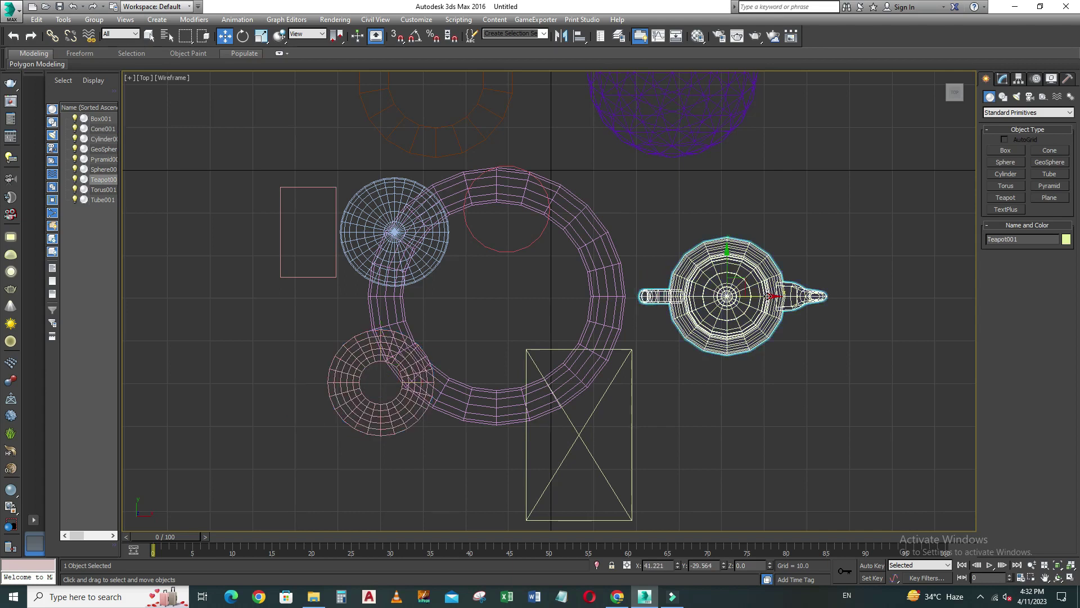
{"action": "left_click_drag", "start_coordinate": [769, 296], "coordinate": [707, 304]}
Step: Move the GeoSphere left and down onto the torus
{"action": "middle_click_drag", "start_coordinate": [711, 184], "coordinate": [700, 261]}
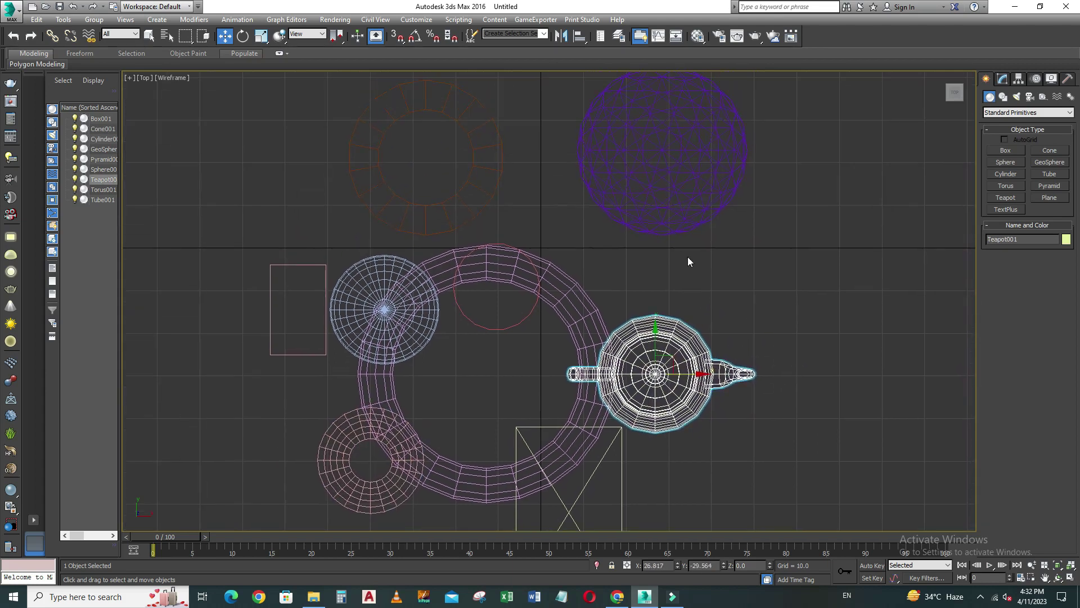
{"action": "left_click", "coordinate": [665, 205]}
{"action": "left_click_drag", "start_coordinate": [708, 149], "coordinate": [634, 173]}
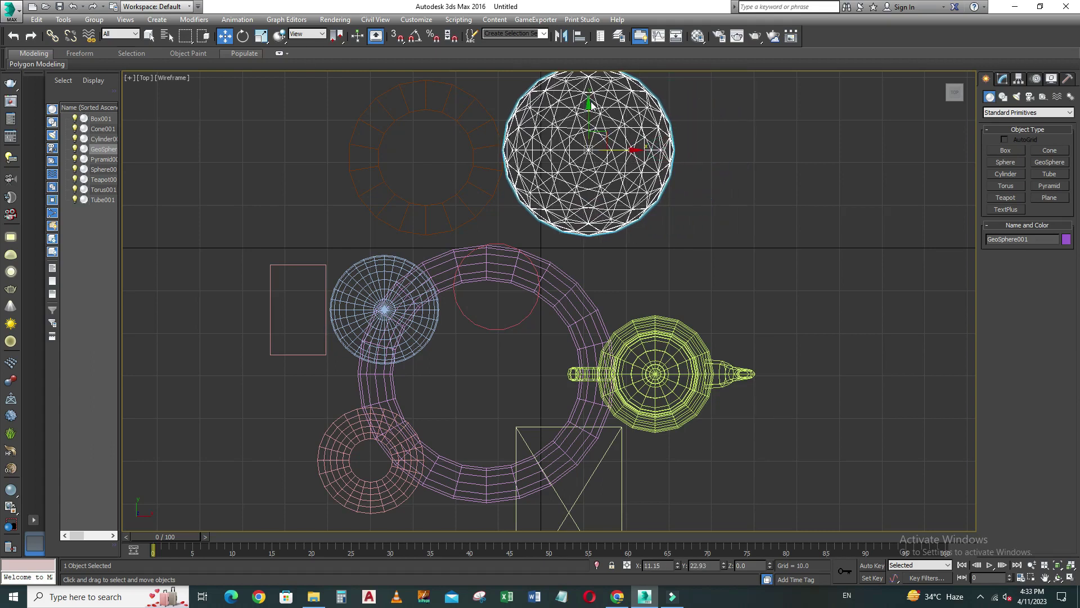
{"action": "left_click_drag", "start_coordinate": [588, 105], "coordinate": [581, 181]}
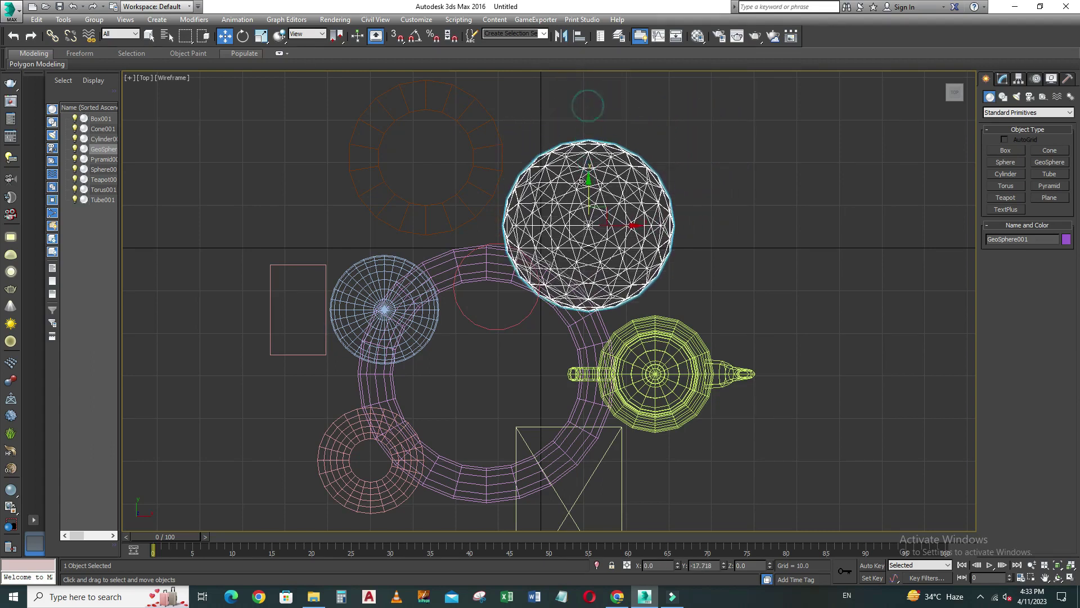
Step: Move the cylinder to the torus's bottom and the tube down toward it
{"action": "left_click", "coordinate": [457, 304]}
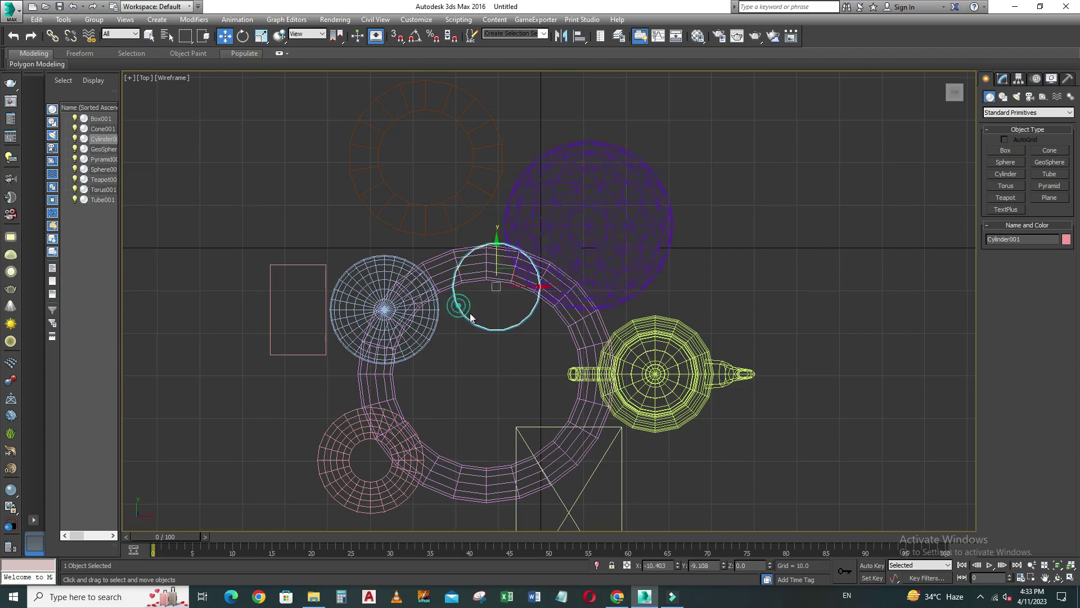
{"action": "left_click_drag", "start_coordinate": [539, 289], "coordinate": [501, 287]}
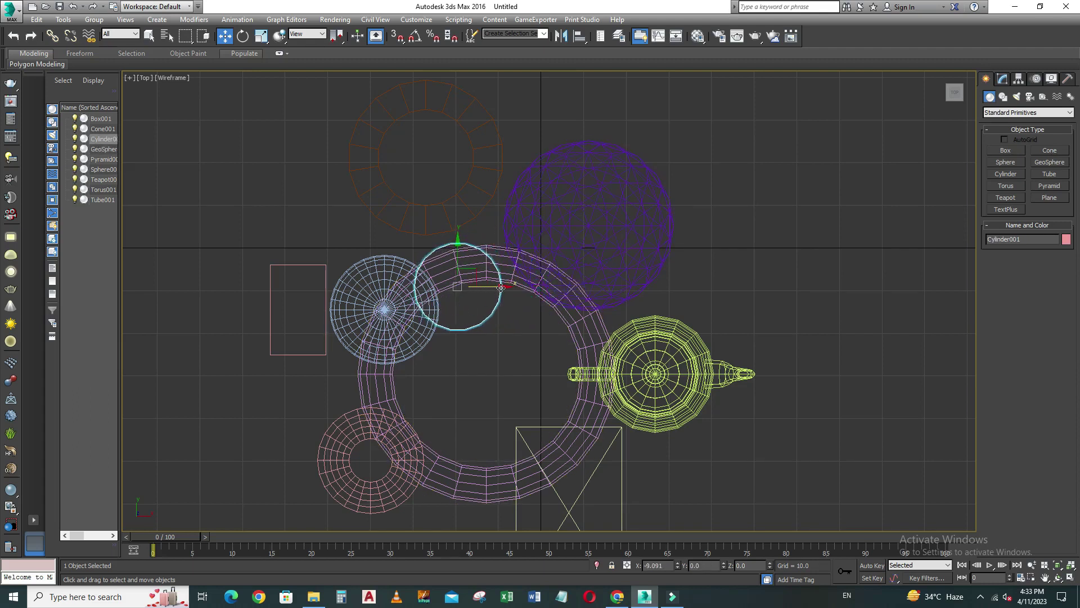
{"action": "left_click_drag", "start_coordinate": [458, 245], "coordinate": [487, 455]}
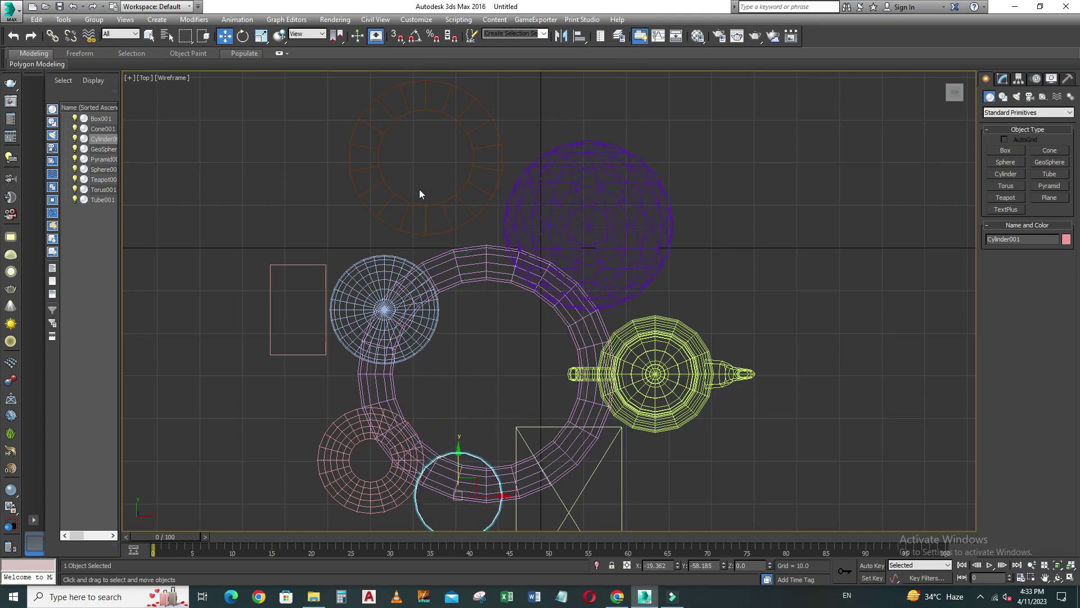
{"action": "left_click", "coordinate": [426, 207]}
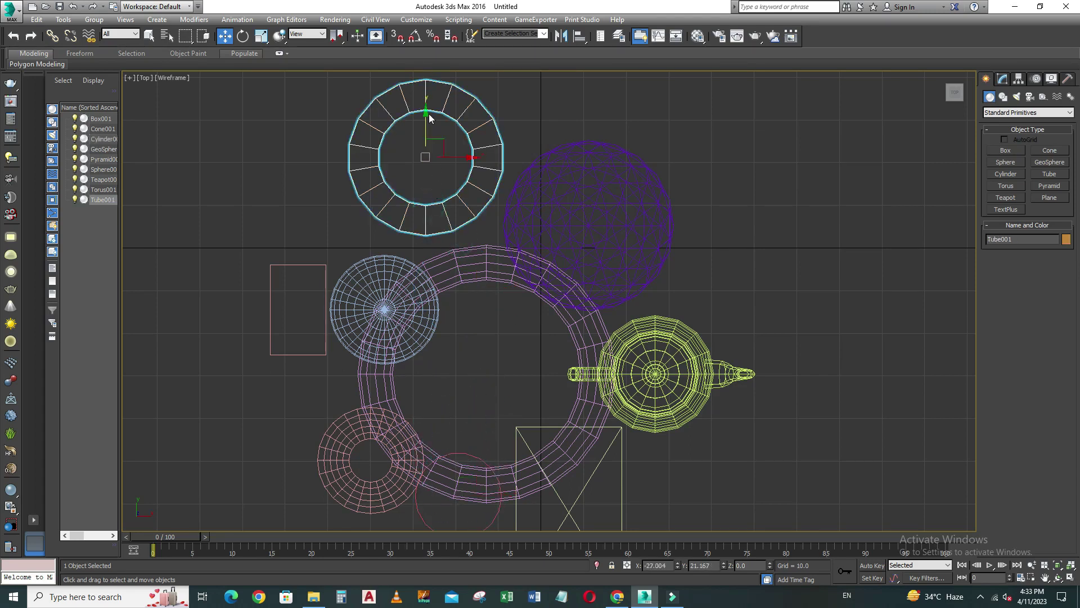
{"action": "left_click_drag", "start_coordinate": [426, 113], "coordinate": [426, 173]}
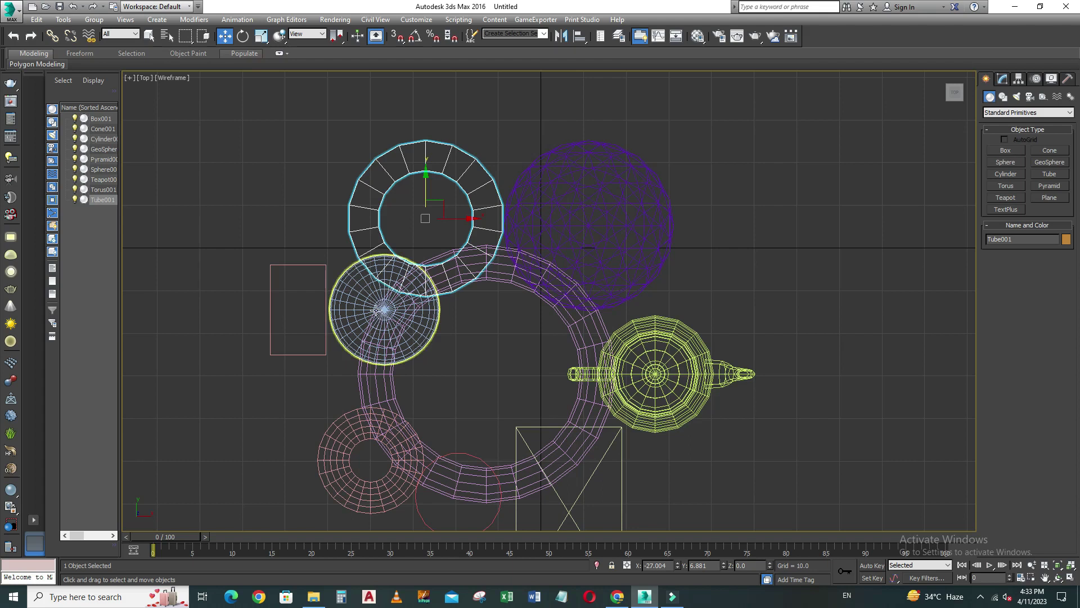
Step: Move the sphere and the box so each touches the torus
{"action": "left_click", "coordinate": [356, 300]}
{"action": "left_click_drag", "start_coordinate": [384, 263], "coordinate": [367, 310]}
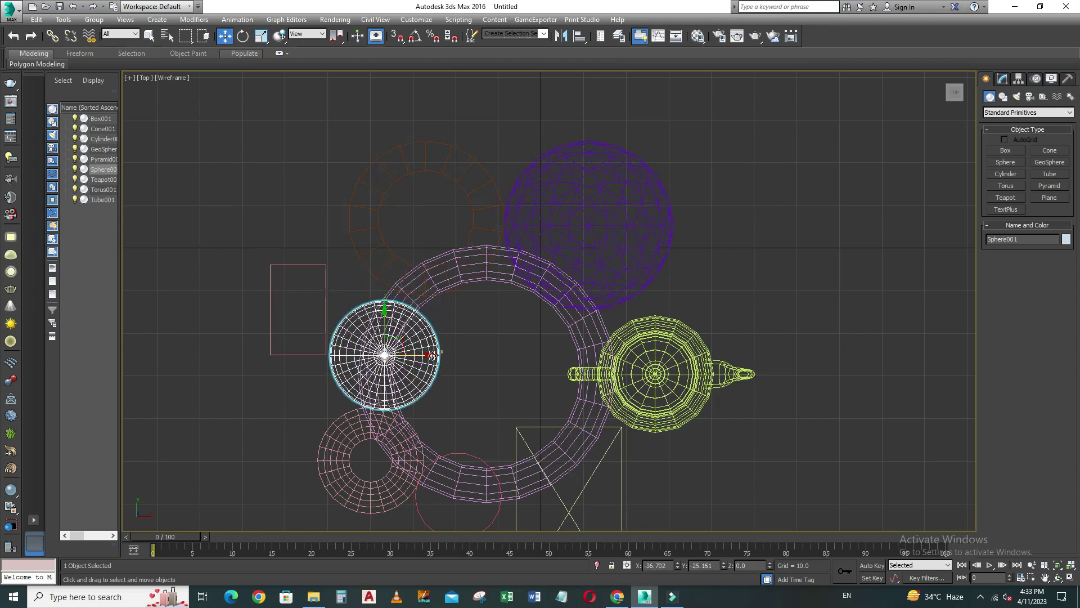
{"action": "left_click_drag", "start_coordinate": [432, 354], "coordinate": [390, 348]}
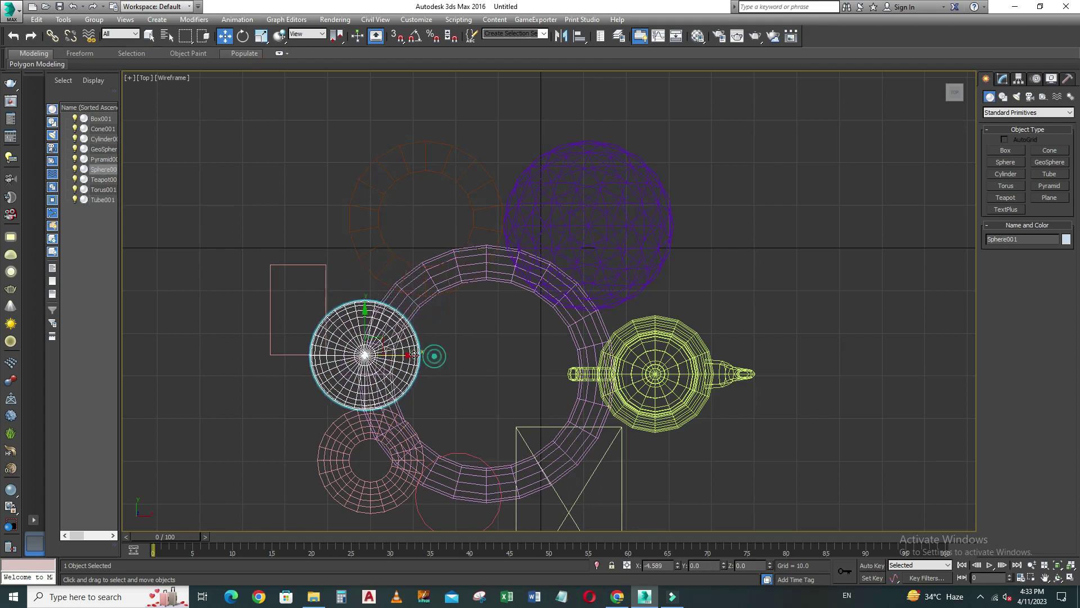
{"action": "left_click", "coordinate": [326, 285]}
{"action": "left_click_drag", "start_coordinate": [299, 265], "coordinate": [305, 209]}
{"action": "left_click_drag", "start_coordinate": [340, 250], "coordinate": [398, 262]}
{"action": "left_click_drag", "start_coordinate": [357, 209], "coordinate": [356, 215]}
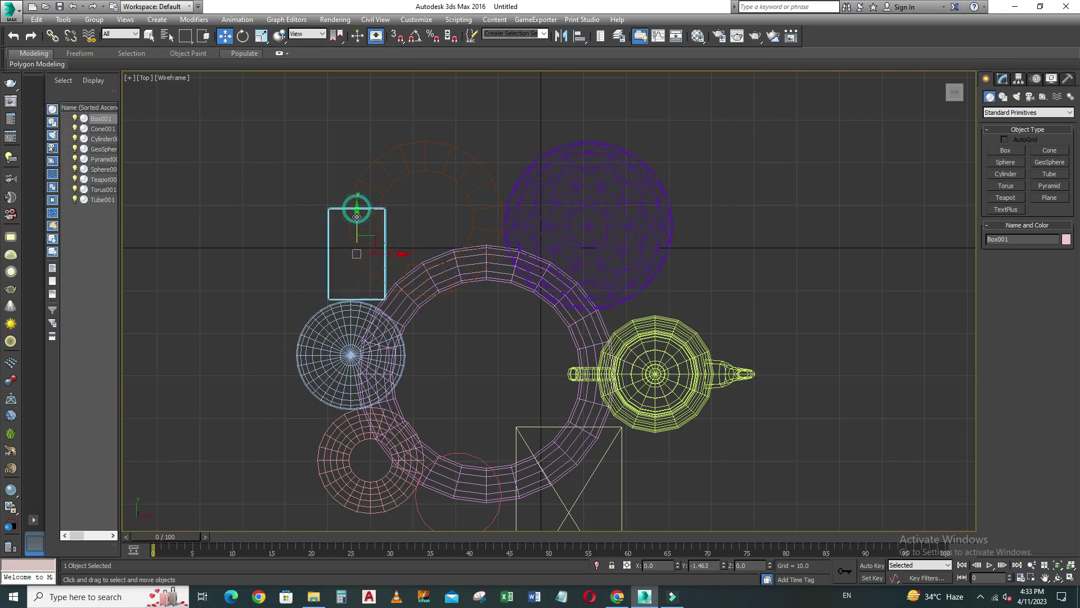
Step: Maximize the Perspective view and orbit to check the arrangement
{"action": "key", "text": "alt+w"}
{"action": "right_click", "coordinate": [629, 389]}
{"action": "key", "text": "alt+w"}
{"action": "mouse_move", "coordinate": [642, 395]}
{"action": "middle_mouse_down", "text": "alt"}
{"action": "mouse_move", "coordinate": [561, 383]}
{"action": "mouse_move", "coordinate": [541, 407]}
{"action": "mouse_move", "coordinate": [489, 410]}
{"action": "mouse_move", "coordinate": [523, 388]}
{"action": "middle_mouse_up", "text": "alt"}
Step: Nudge the tube right and move the GeoSphere toward the teapot in the Top view
{"action": "left_click", "coordinate": [532, 371]}
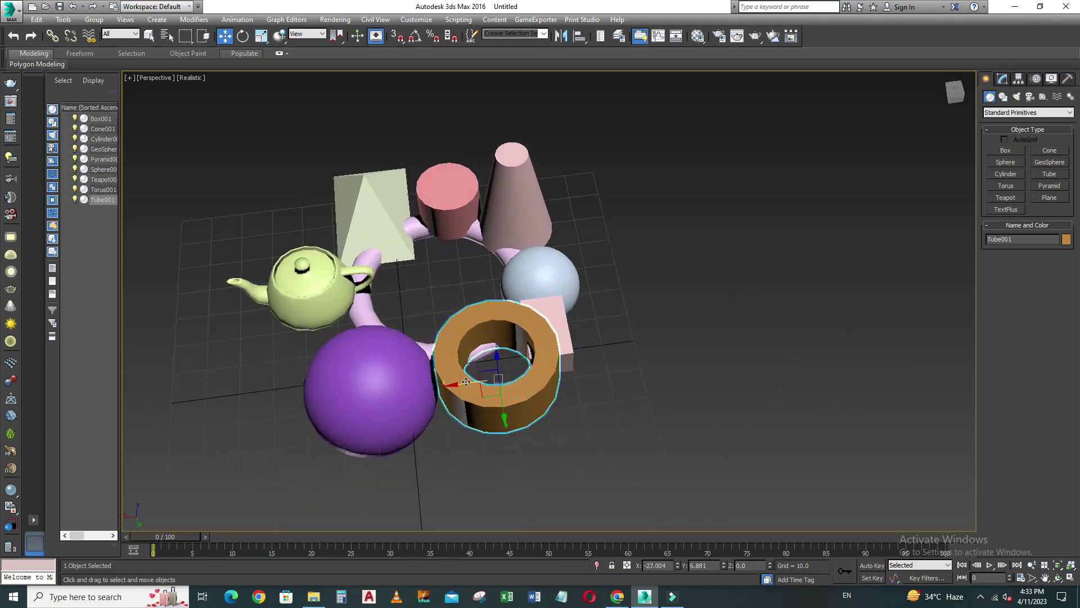
{"action": "left_click_drag", "start_coordinate": [466, 382], "coordinate": [450, 388]}
{"action": "key", "text": "alt+w"}
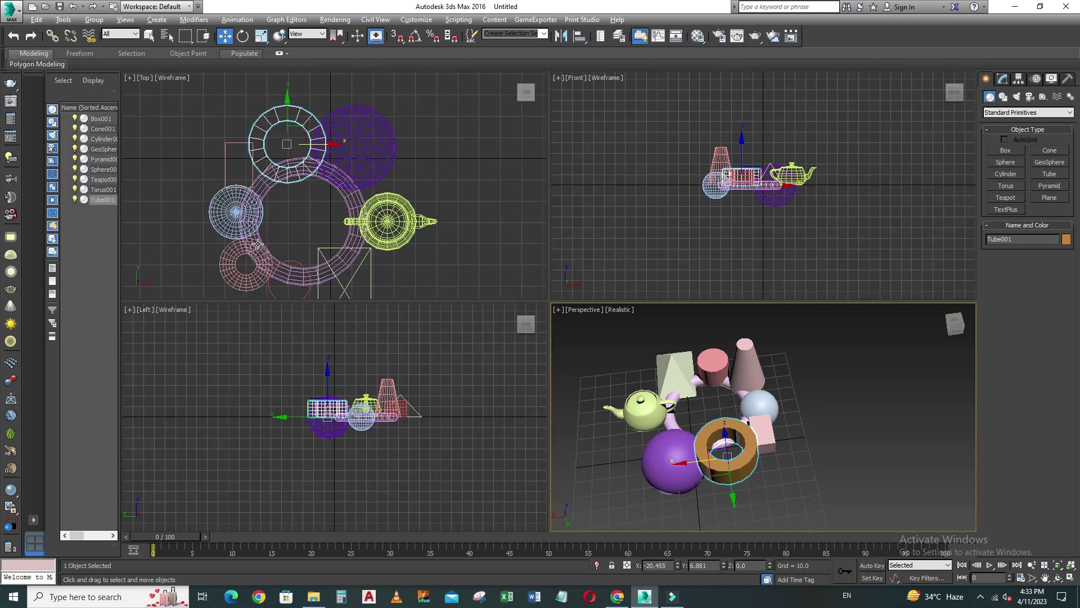
{"action": "key", "text": "alt+w"}
{"action": "left_click", "coordinate": [549, 225]}
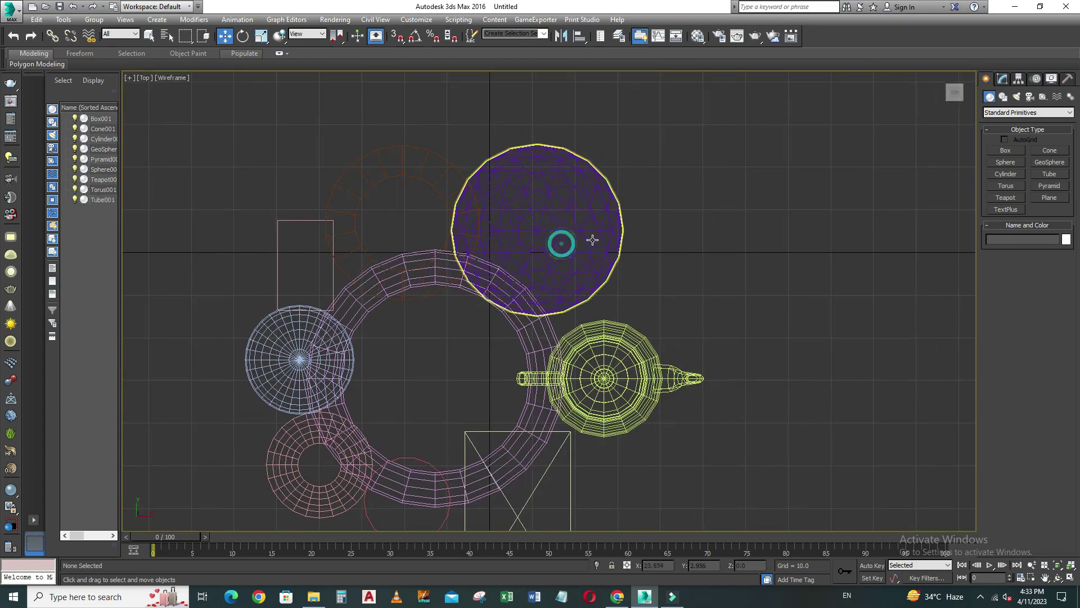
{"action": "left_click", "coordinate": [620, 229]}
{"action": "mouse_move", "coordinate": [551, 215]}
{"action": "left_mouse_down"}
{"action": "mouse_move", "coordinate": [568, 217]}
{"action": "mouse_move", "coordinate": [569, 237]}
{"action": "left_mouse_up"}
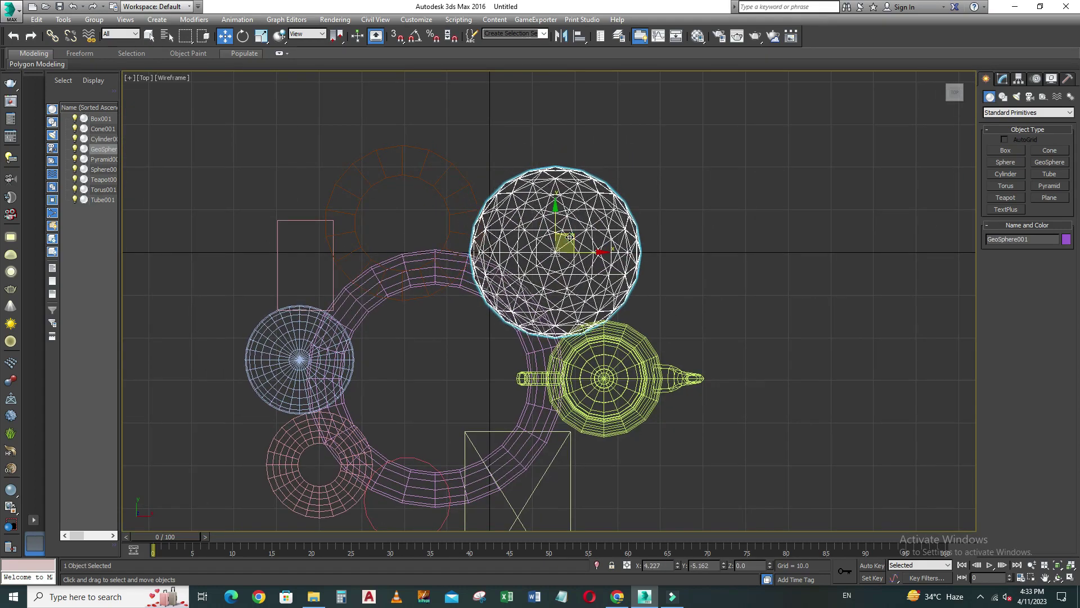
{"action": "left_click", "coordinate": [450, 212]}
{"action": "middle_click_drag", "start_coordinate": [320, 288], "coordinate": [344, 226]}
Step: Push the pyramid, cylinder and cone in against the torus ring
{"action": "left_click", "coordinate": [594, 393]}
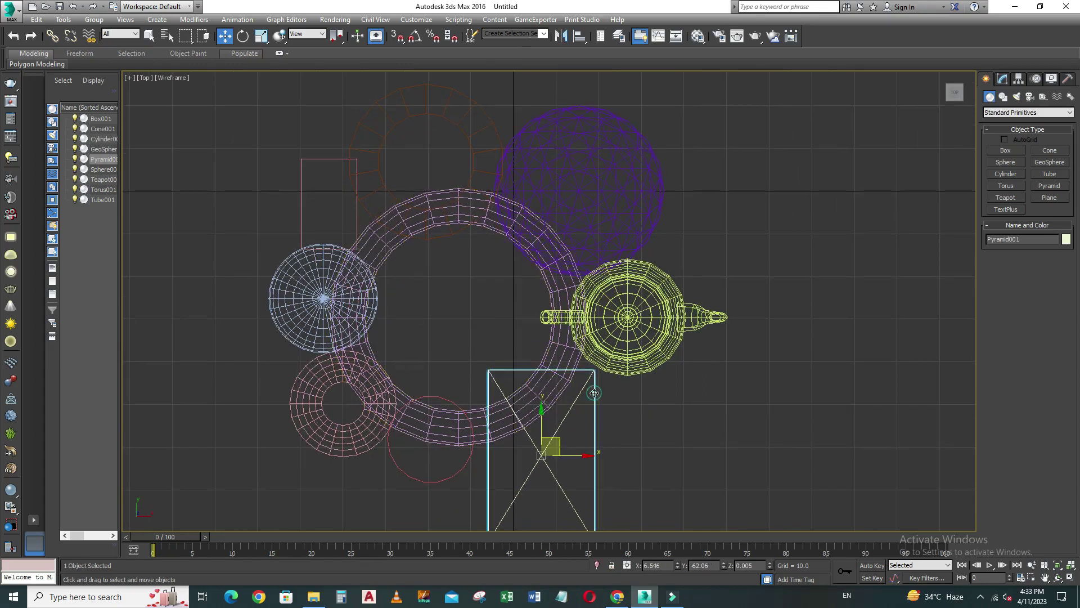
{"action": "left_click_drag", "start_coordinate": [554, 441], "coordinate": [564, 416]}
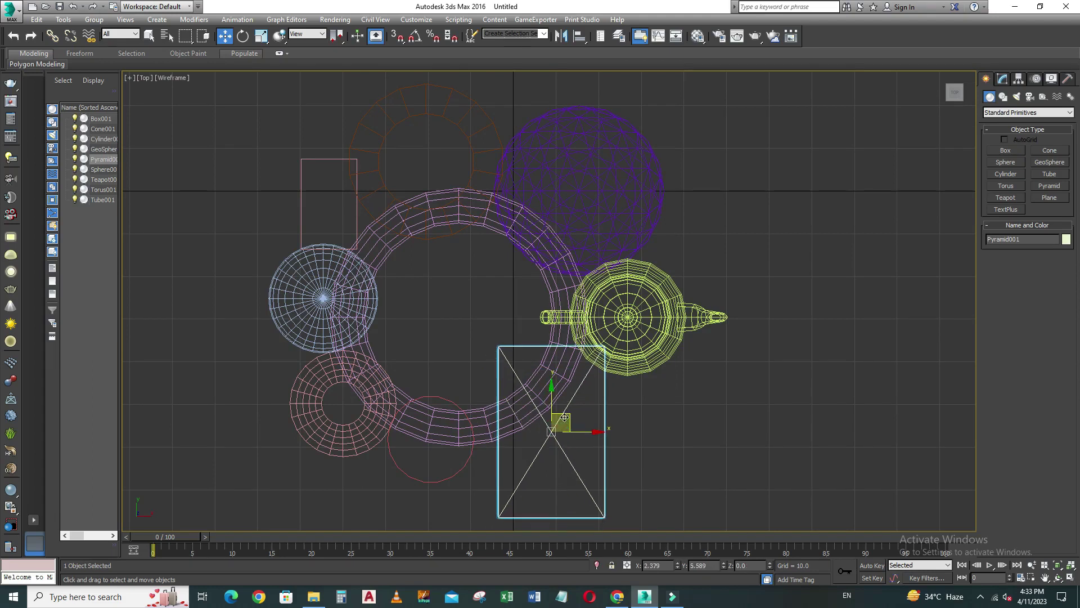
{"action": "left_click", "coordinate": [465, 458]}
{"action": "left_click_drag", "start_coordinate": [444, 421], "coordinate": [472, 425]}
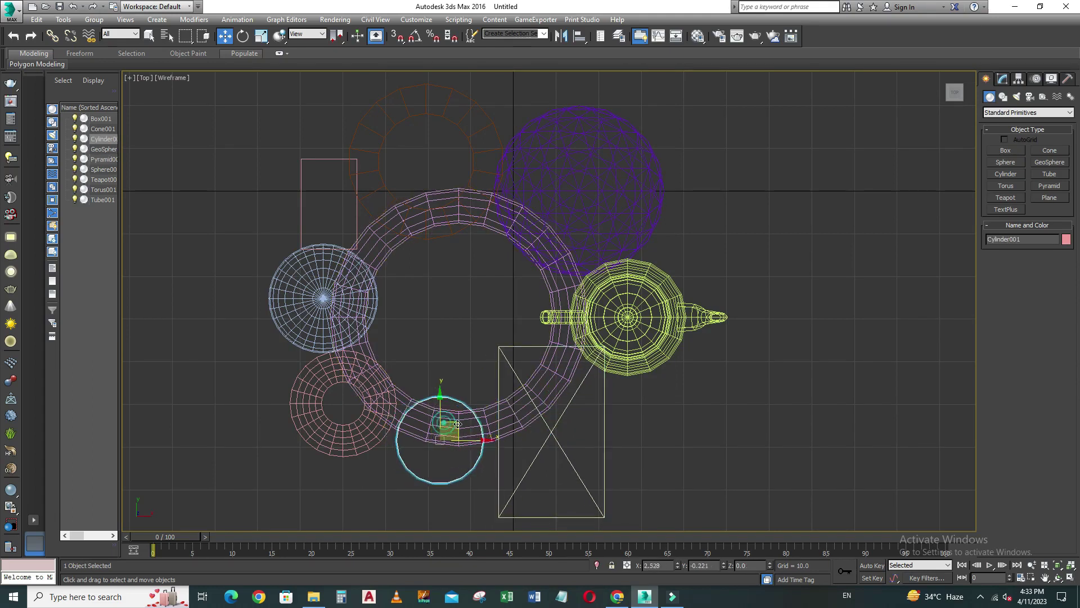
{"action": "left_click", "coordinate": [369, 429]}
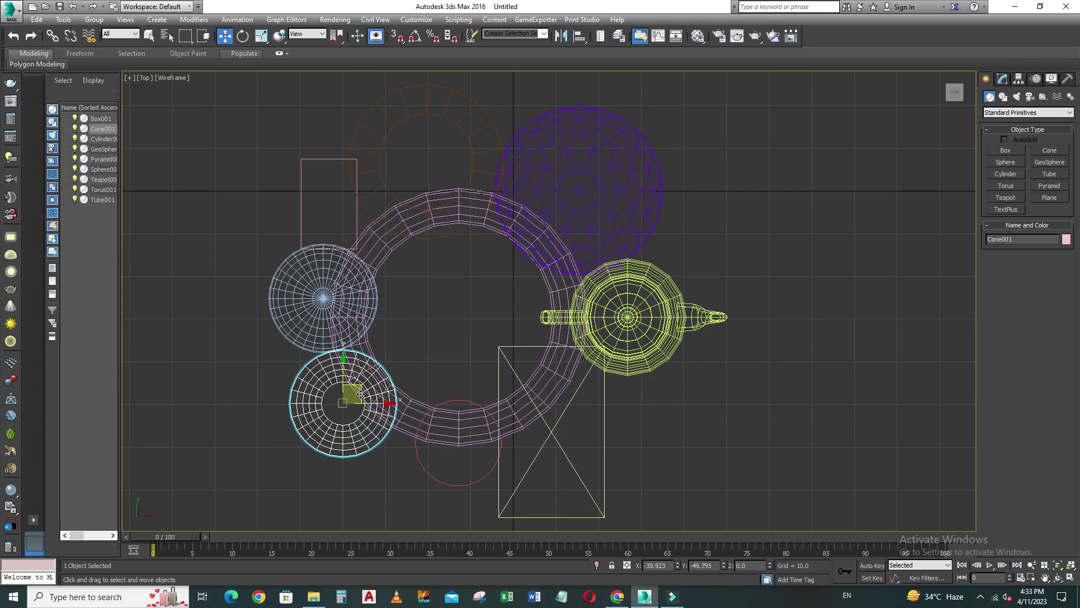
{"action": "left_click_drag", "start_coordinate": [360, 390], "coordinate": [390, 412]}
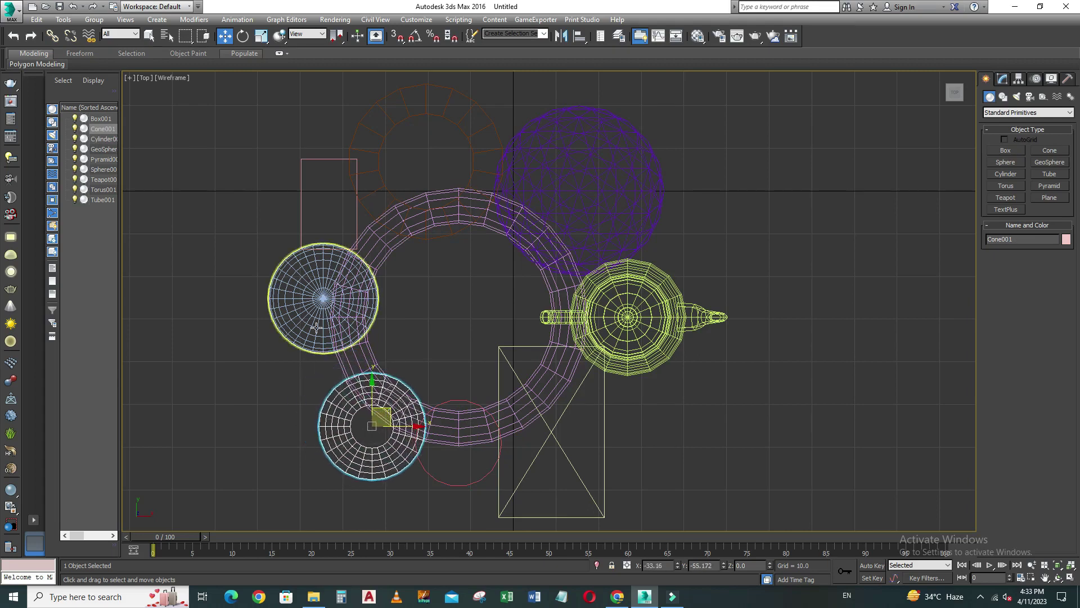
Step: Move the sphere and box down onto the torus, then orbit the Perspective view
{"action": "left_click", "coordinate": [339, 298]}
{"action": "left_click_drag", "start_coordinate": [339, 282], "coordinate": [336, 319]}
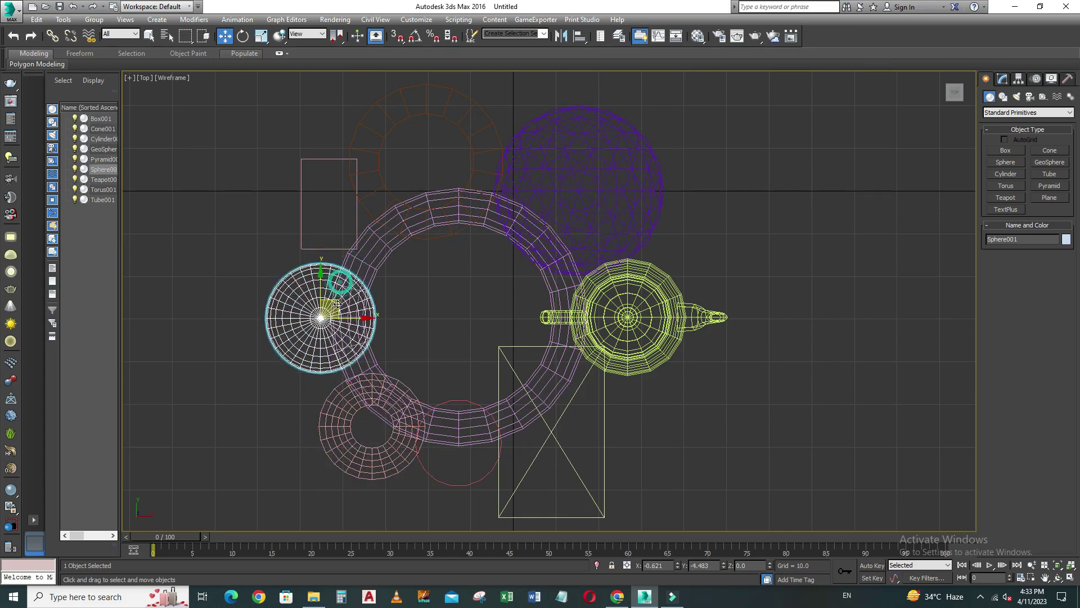
{"action": "left_click", "coordinate": [333, 248]}
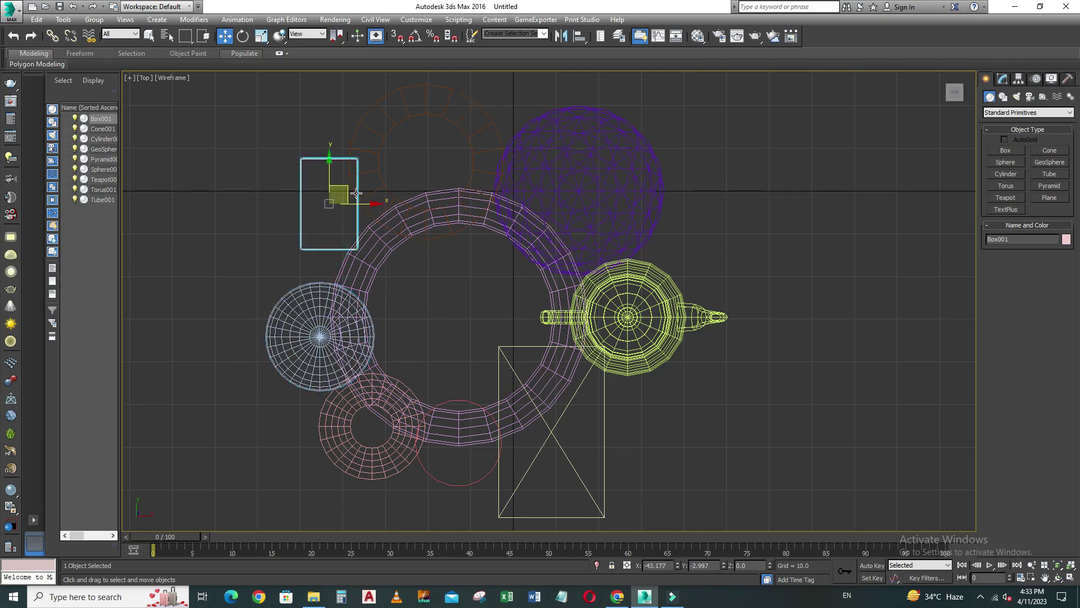
{"action": "left_click_drag", "start_coordinate": [343, 196], "coordinate": [343, 230]}
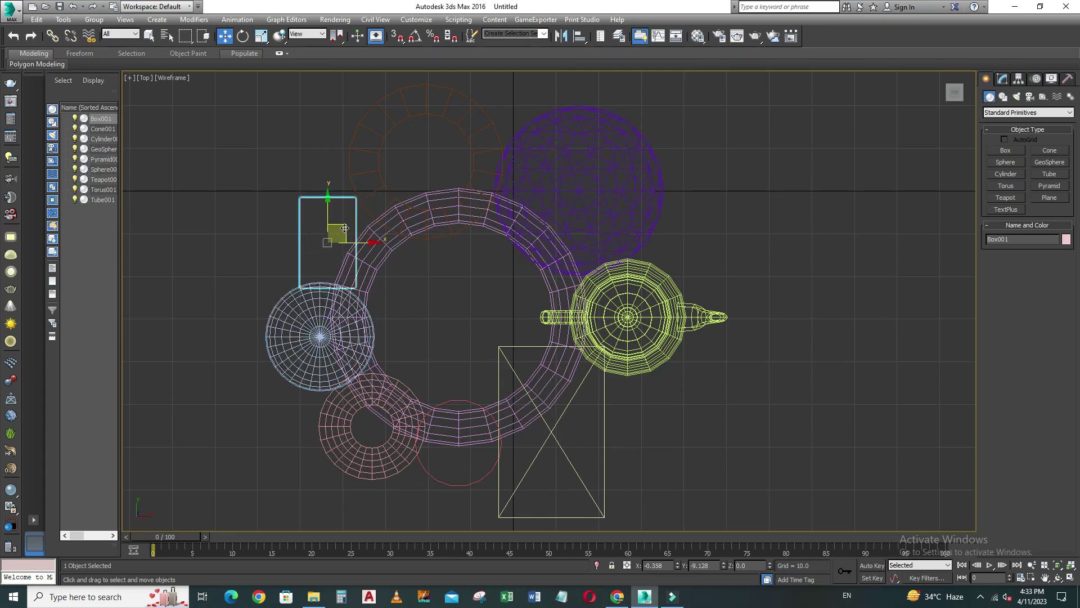
{"action": "key", "text": "alt+w"}
{"action": "key", "text": "alt+w"}
{"action": "mouse_move", "coordinate": [599, 401]}
{"action": "middle_mouse_down", "text": "alt"}
{"action": "mouse_move", "coordinate": [518, 393]}
{"action": "mouse_move", "coordinate": [535, 396]}
{"action": "mouse_move", "coordinate": [526, 399]}
{"action": "mouse_move", "coordinate": [567, 338]}
{"action": "mouse_move", "coordinate": [468, 296]}
{"action": "mouse_move", "coordinate": [504, 360]}
{"action": "mouse_move", "coordinate": [475, 385]}
{"action": "mouse_move", "coordinate": [448, 384]}
{"action": "middle_mouse_up", "text": "alt"}
Step: Convert Torus001 to an Editable Poly through its quad menu
{"action": "left_click", "coordinate": [447, 383]}
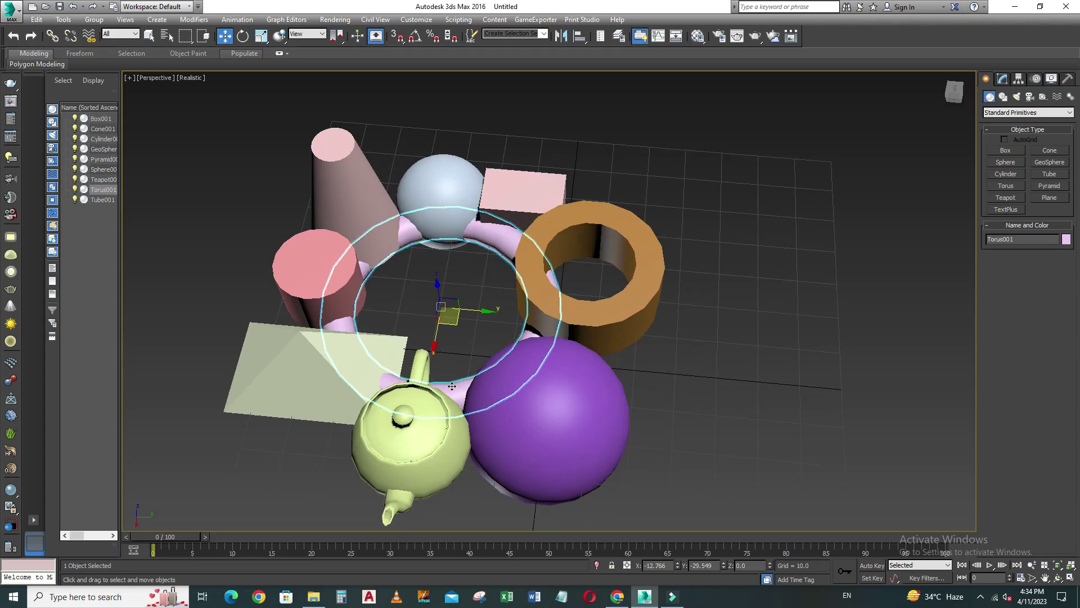
{"action": "right_click", "coordinate": [452, 385]}
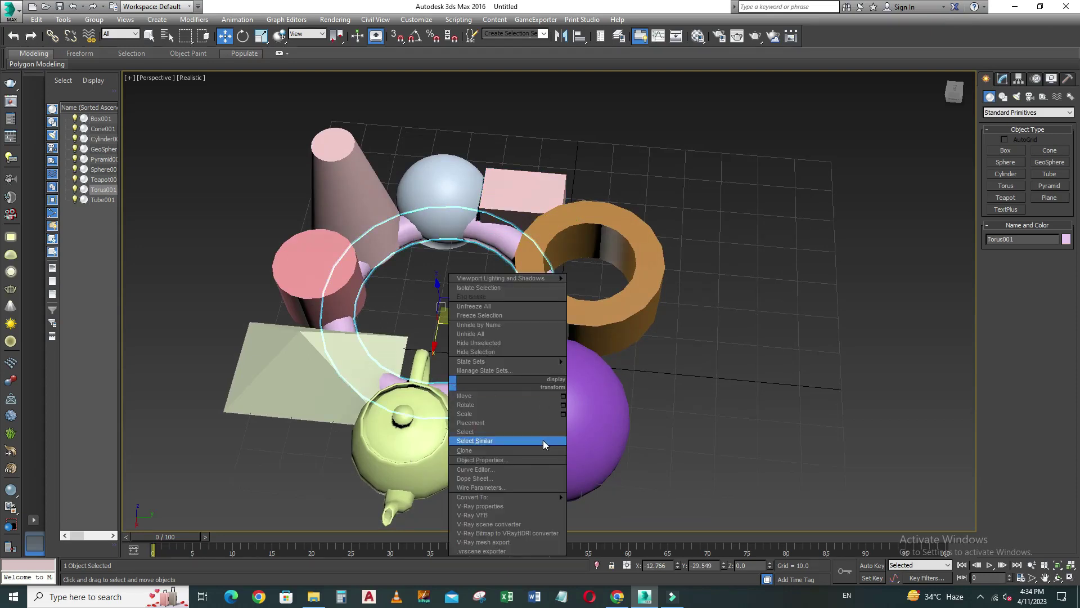
{"action": "left_click", "coordinate": [615, 510]}
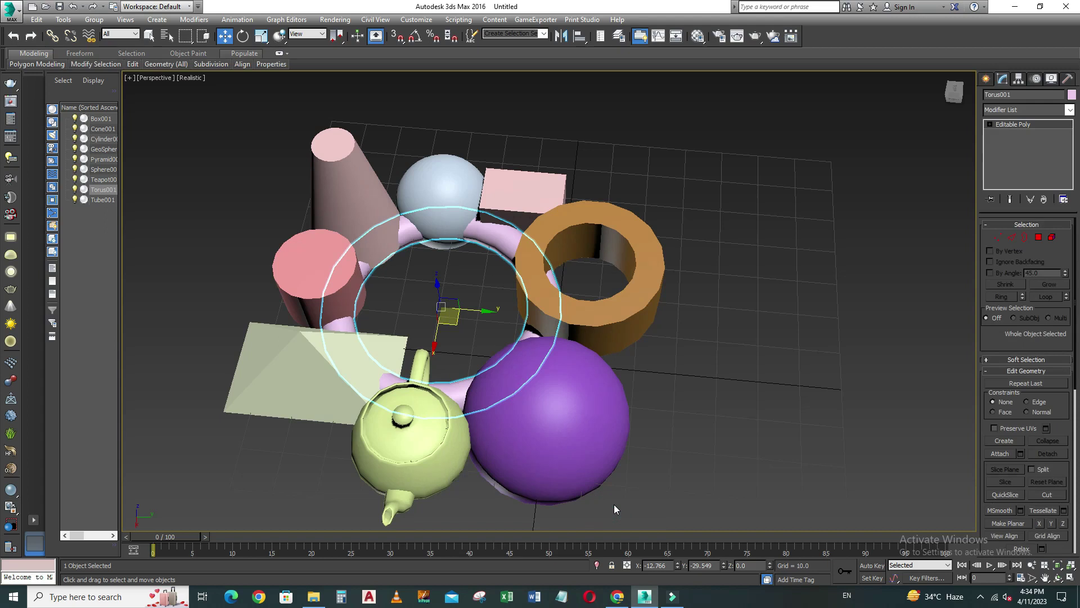
{"action": "right_click", "coordinate": [456, 384]}
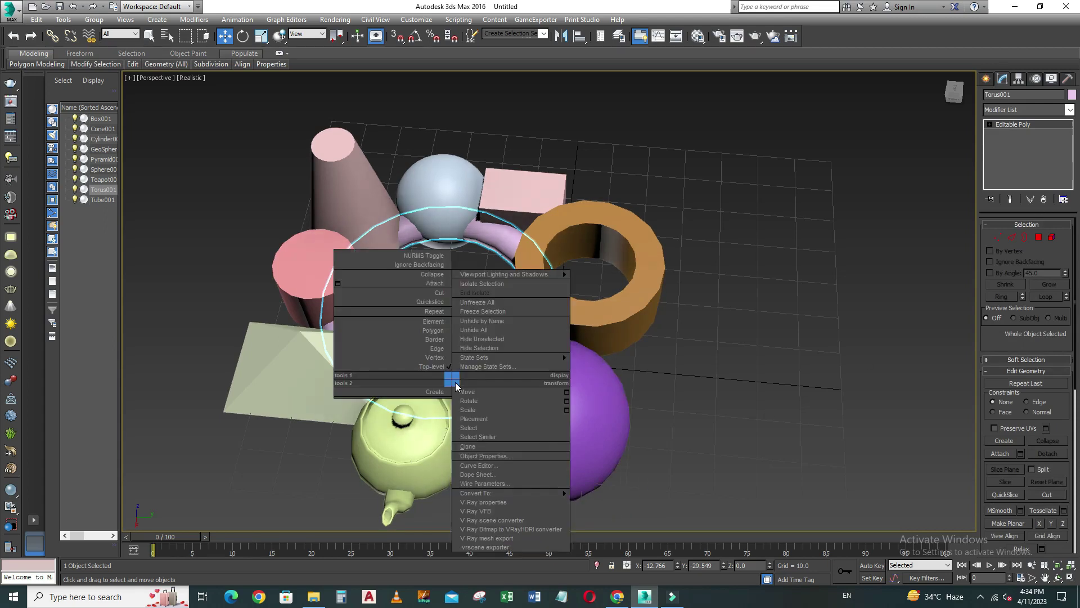
Step: Attach the geosphere, tube, box, sphere, cone, cylinder, pyramid and teapot to the torus
{"action": "left_click", "coordinate": [432, 285]}
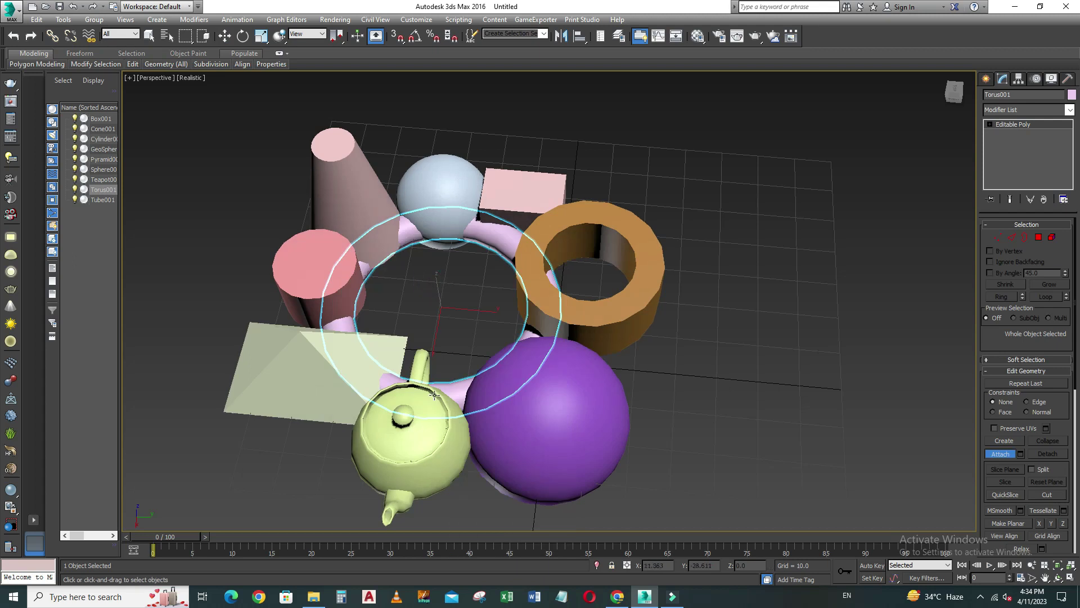
{"action": "left_click", "coordinate": [555, 426]}
{"action": "left_click", "coordinate": [587, 318]}
{"action": "left_click", "coordinate": [501, 186]}
{"action": "left_click", "coordinate": [456, 185]}
{"action": "left_click", "coordinate": [354, 193]}
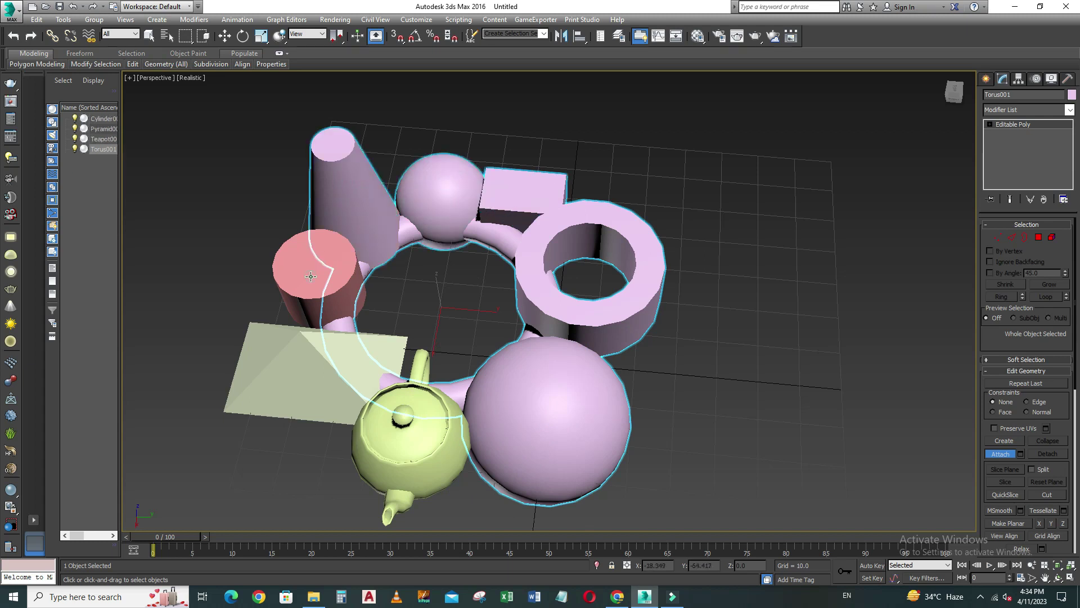
{"action": "left_click", "coordinate": [310, 276]}
{"action": "left_click", "coordinate": [279, 370]}
{"action": "left_click", "coordinate": [410, 450]}
Step: Exit Attach with the Move tool and orbit to inspect the single pink object
{"action": "mouse_move", "coordinate": [409, 450]}
{"action": "middle_mouse_down", "text": "alt"}
{"action": "mouse_move", "coordinate": [344, 425]}
{"action": "mouse_move", "coordinate": [383, 437]}
{"action": "mouse_move", "coordinate": [279, 102]}
{"action": "middle_mouse_up", "text": "alt"}
{"action": "left_click", "coordinate": [224, 36]}
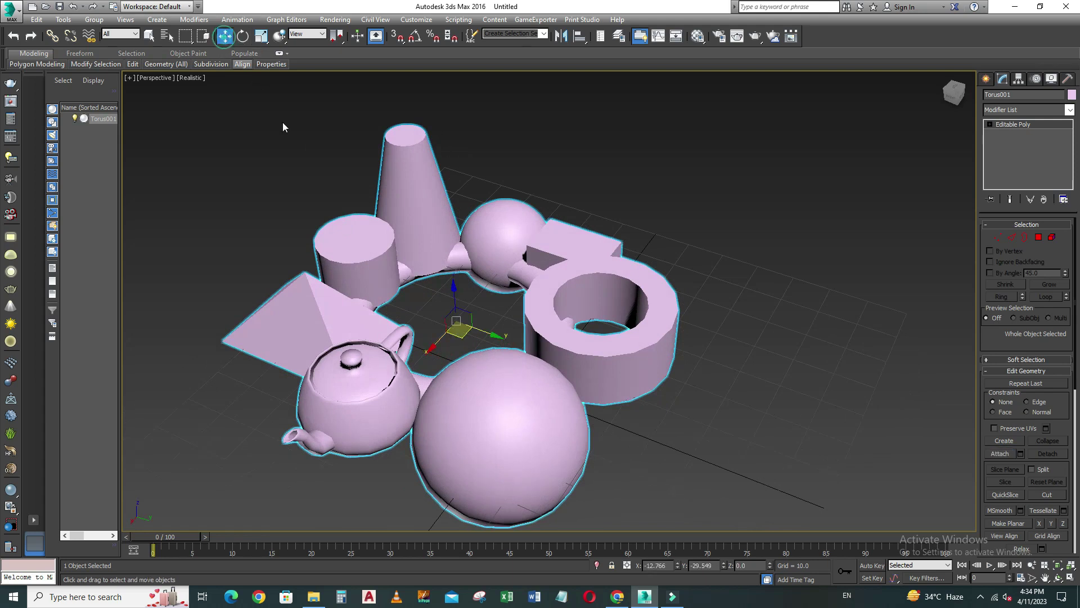
{"action": "mouse_move", "coordinate": [456, 293]}
{"action": "middle_mouse_down", "text": "alt"}
{"action": "mouse_move", "coordinate": [511, 345]}
{"action": "mouse_move", "coordinate": [494, 428]}
{"action": "mouse_move", "coordinate": [454, 457]}
{"action": "mouse_move", "coordinate": [499, 415]}
{"action": "mouse_move", "coordinate": [545, 431]}
{"action": "middle_mouse_up", "text": "alt"}
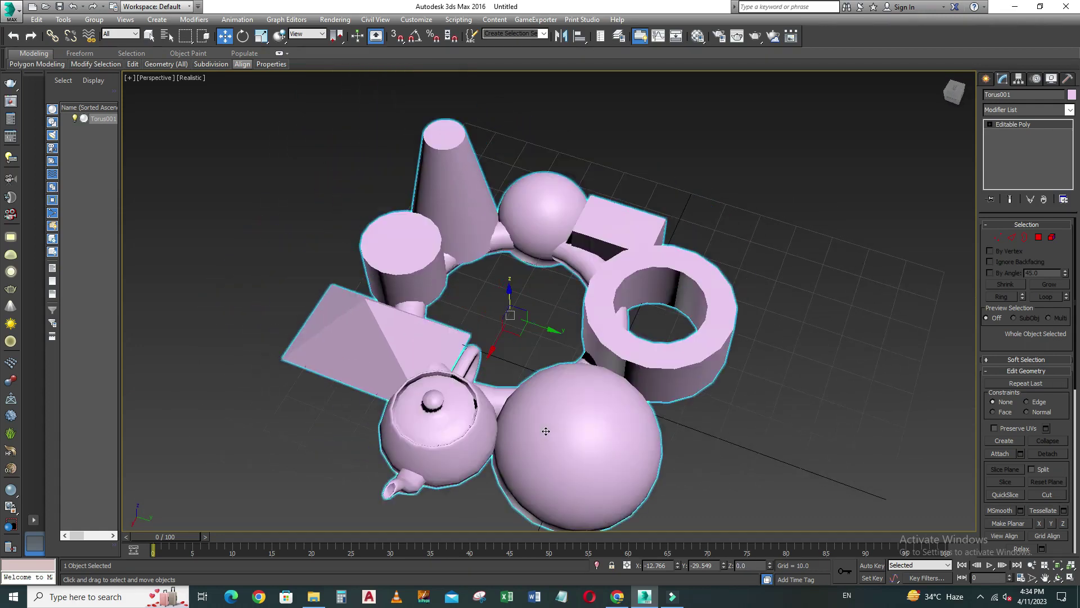
Step: Undo the last attachment and convert Torus001 back to an Editable Poly
{"action": "key", "text": "ctrl+z"}
{"action": "key", "text": "ctrl+z"}
{"action": "key", "text": "ctrl+z"}
{"action": "key", "text": "ctrl+z"}
{"action": "key", "text": "ctrl+z"}
{"action": "key", "text": "ctrl+z"}
{"action": "key", "text": "ctrl+z"}
{"action": "key", "text": "ctrl+z"}
{"action": "key", "text": "ctrl+z"}
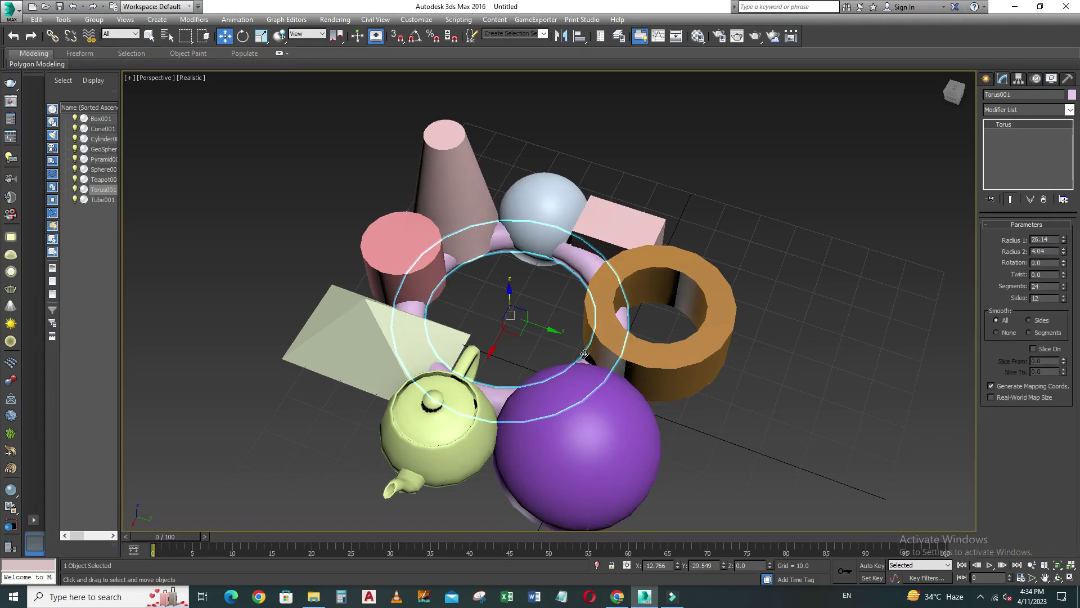
{"action": "right_click", "coordinate": [495, 394]}
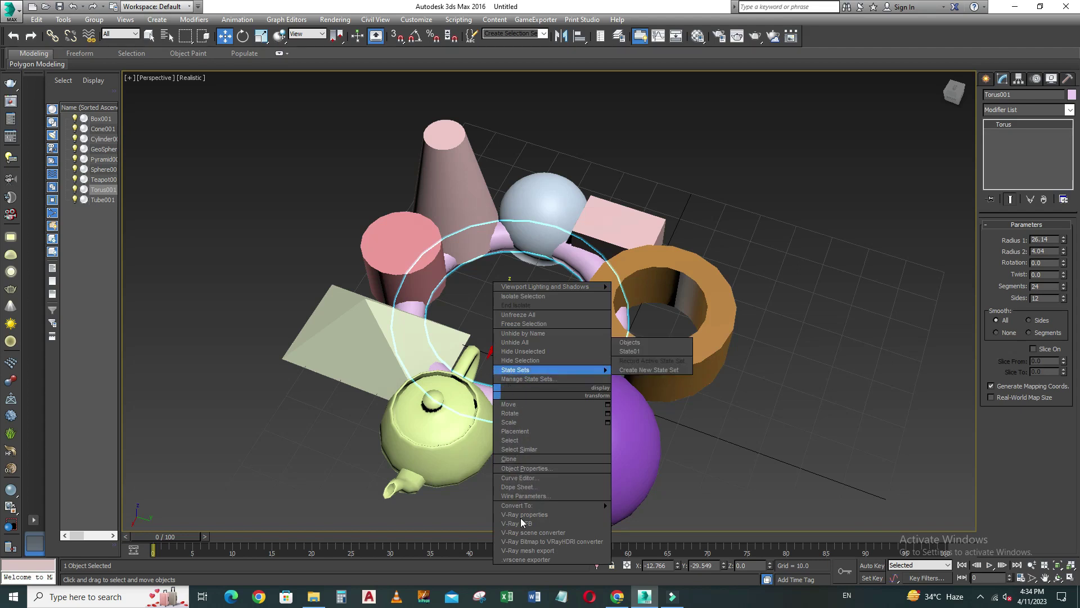
{"action": "key", "text": "Escape"}
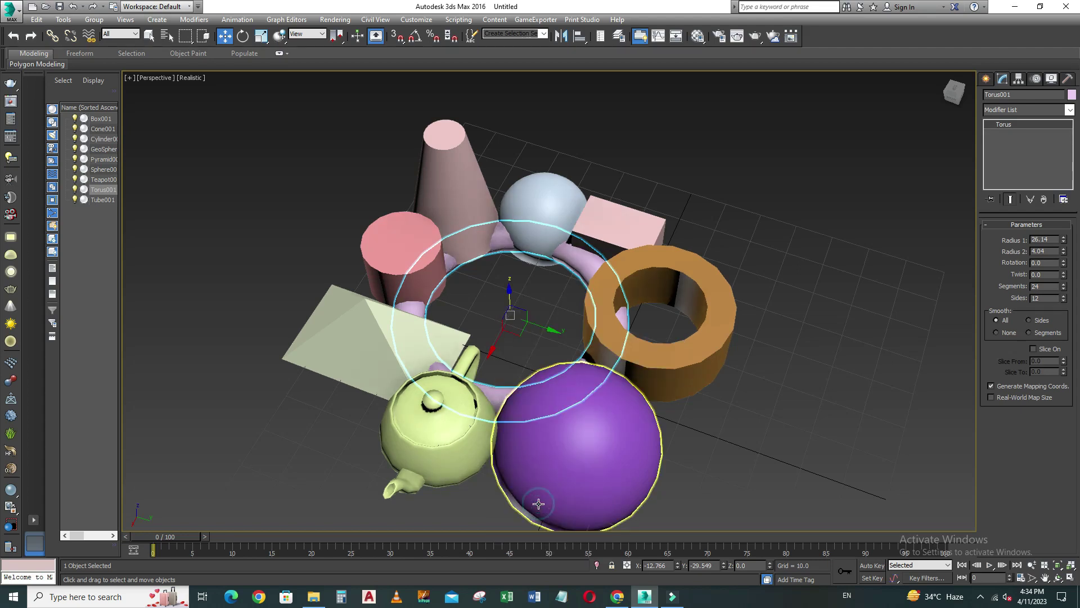
{"action": "right_click", "coordinate": [504, 395]}
{"action": "mouse_move", "coordinate": [540, 501]}
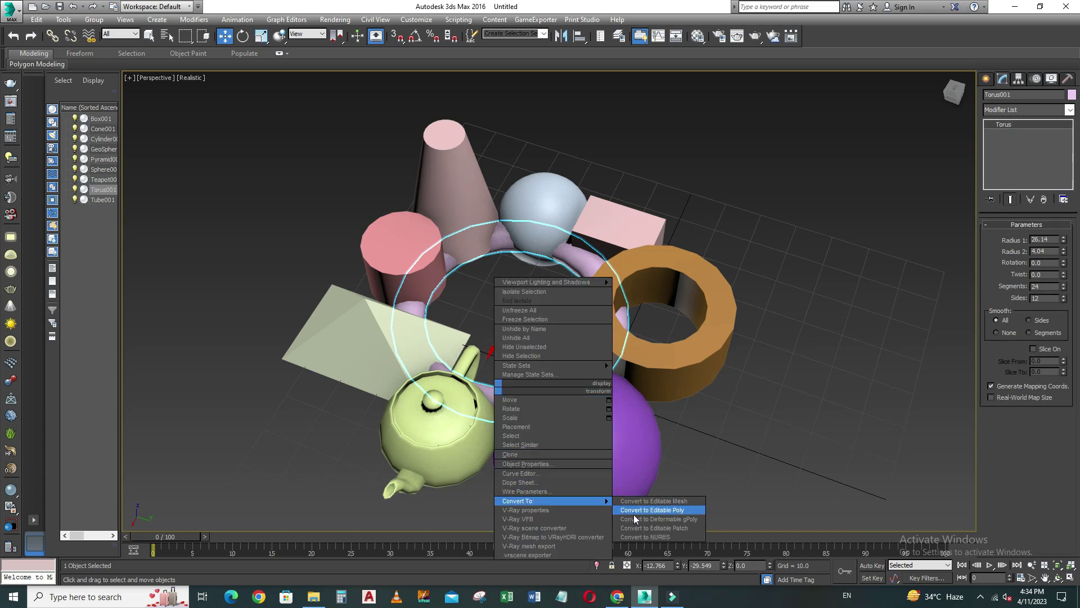
{"action": "left_click", "coordinate": [633, 509]}
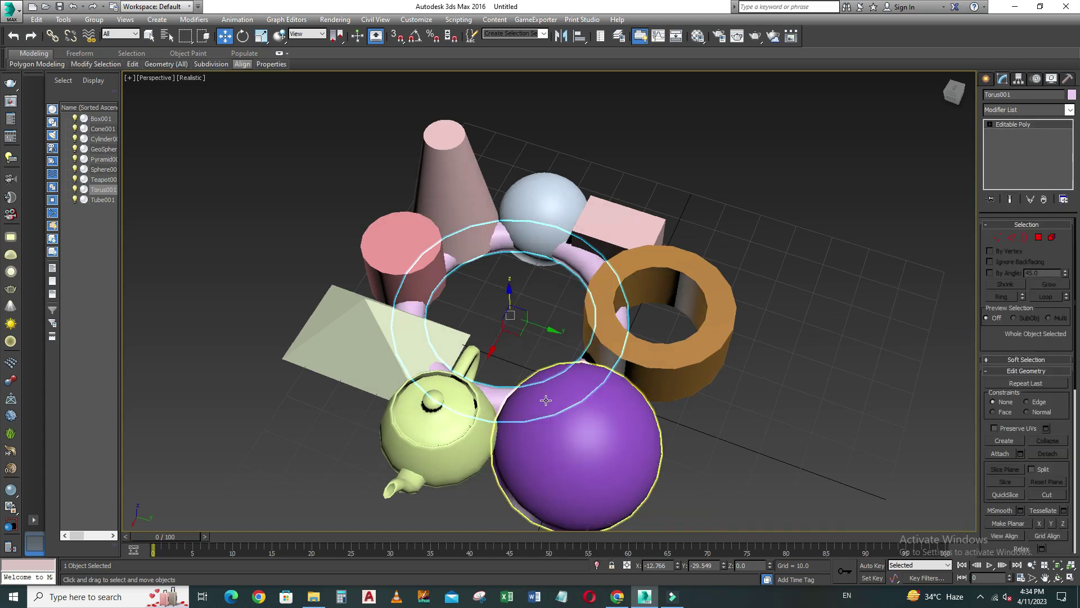
Step: Attach the two spheres, tube, box, cone, cylinder, pyramid and teapot to Torus001
{"action": "left_click", "coordinate": [999, 453]}
{"action": "left_click", "coordinate": [601, 435]}
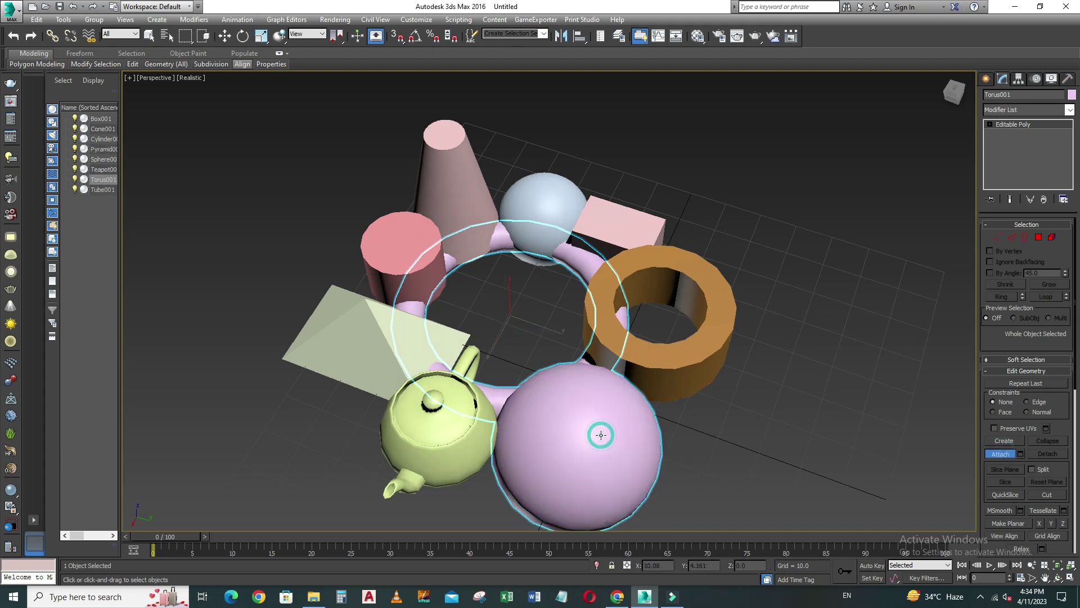
{"action": "left_click", "coordinate": [680, 369]}
{"action": "left_click", "coordinate": [631, 234]}
{"action": "left_click", "coordinate": [555, 210]}
{"action": "left_click", "coordinate": [463, 193]}
{"action": "left_click", "coordinate": [385, 256]}
{"action": "left_click", "coordinate": [357, 334]}
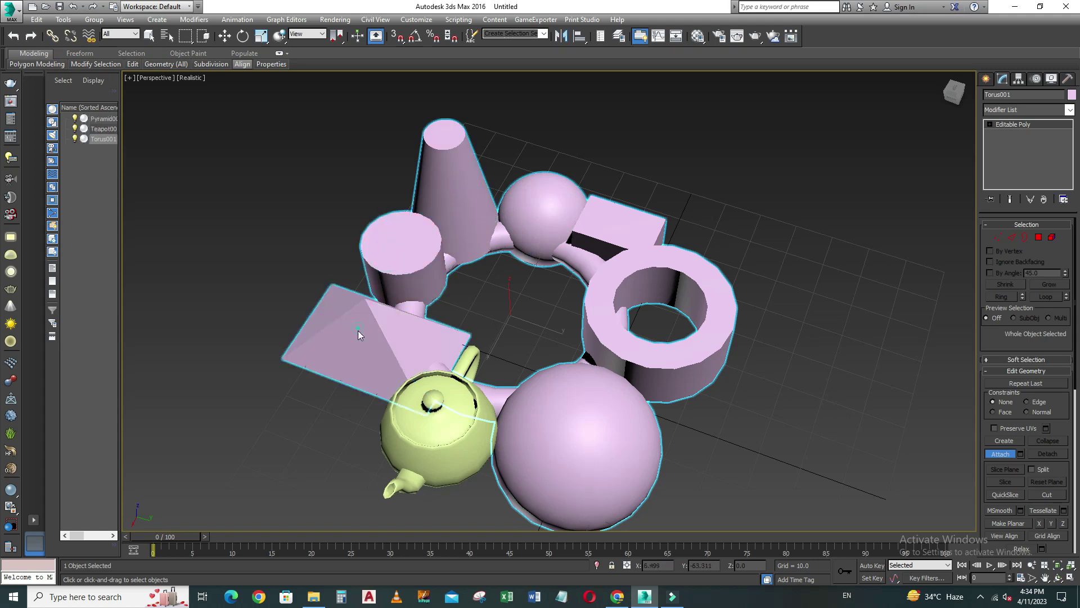
{"action": "left_click", "coordinate": [405, 416]}
Step: Move the combined pink object across the grid
{"action": "left_click", "coordinate": [224, 37]}
{"action": "scroll", "coordinate": [526, 265], "scroll_direction": "down", "scroll_amount": 2}
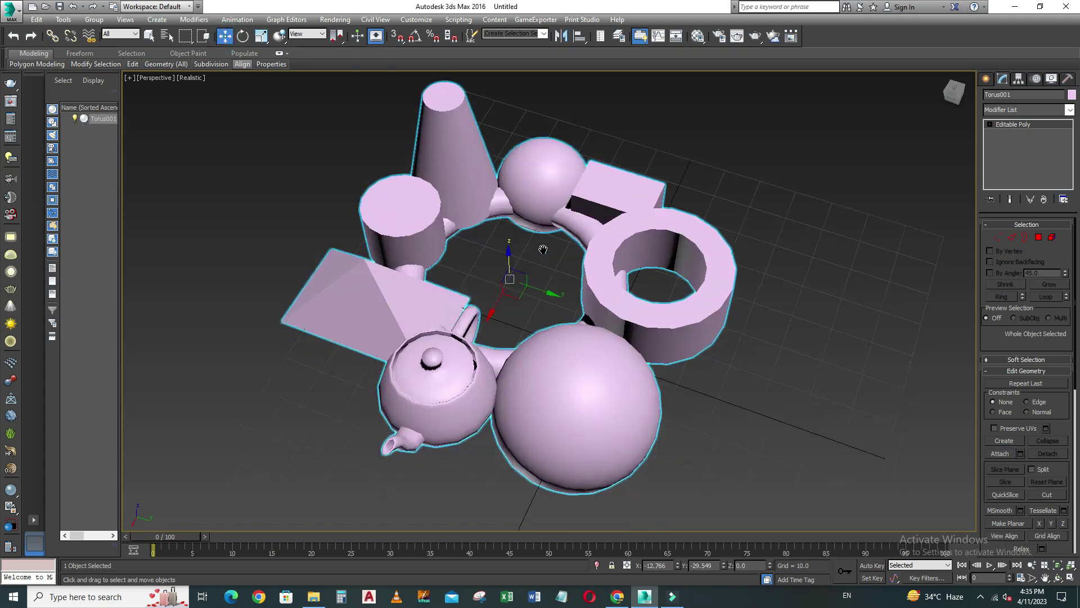
{"action": "scroll", "coordinate": [545, 251], "scroll_direction": "down", "scroll_amount": 2}
{"action": "mouse_move", "coordinate": [550, 256]}
{"action": "left_mouse_down"}
{"action": "mouse_move", "coordinate": [646, 312]}
{"action": "mouse_move", "coordinate": [619, 283]}
{"action": "mouse_move", "coordinate": [621, 222]}
{"action": "left_mouse_up"}
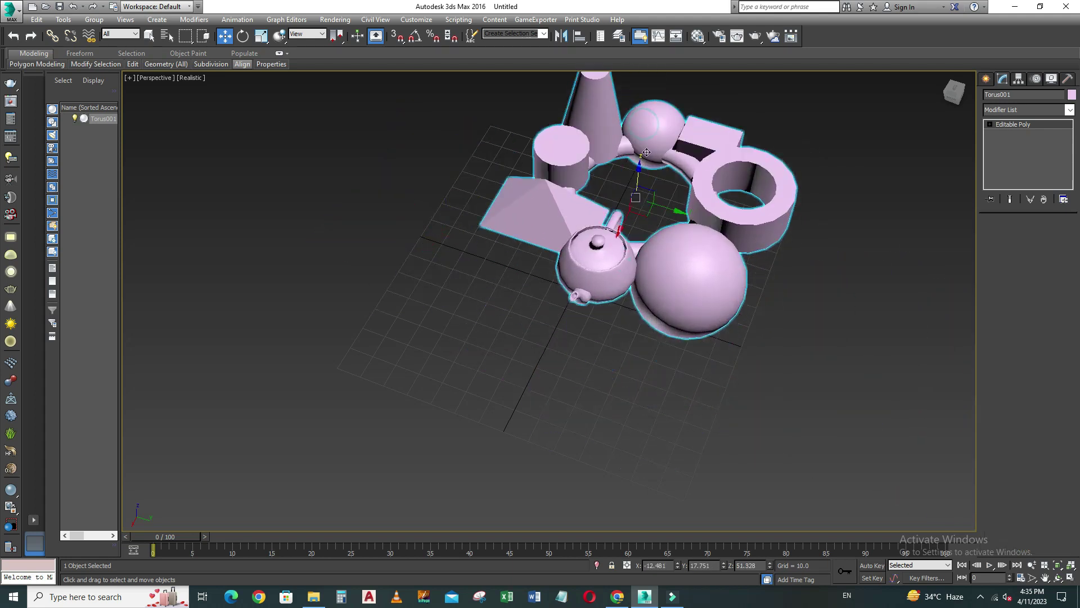
Step: Raise the combined object along Z to about 51.165 in the Left view
{"action": "key", "text": "alt+w"}
{"action": "left_click", "coordinate": [417, 366]}
{"action": "key", "text": "alt+w"}
{"action": "scroll", "coordinate": [417, 366], "scroll_direction": "down", "scroll_amount": 3}
{"action": "scroll", "coordinate": [454, 343], "scroll_direction": "up", "scroll_amount": 3}
{"action": "left_click_drag", "start_coordinate": [473, 332], "coordinate": [475, 261]}
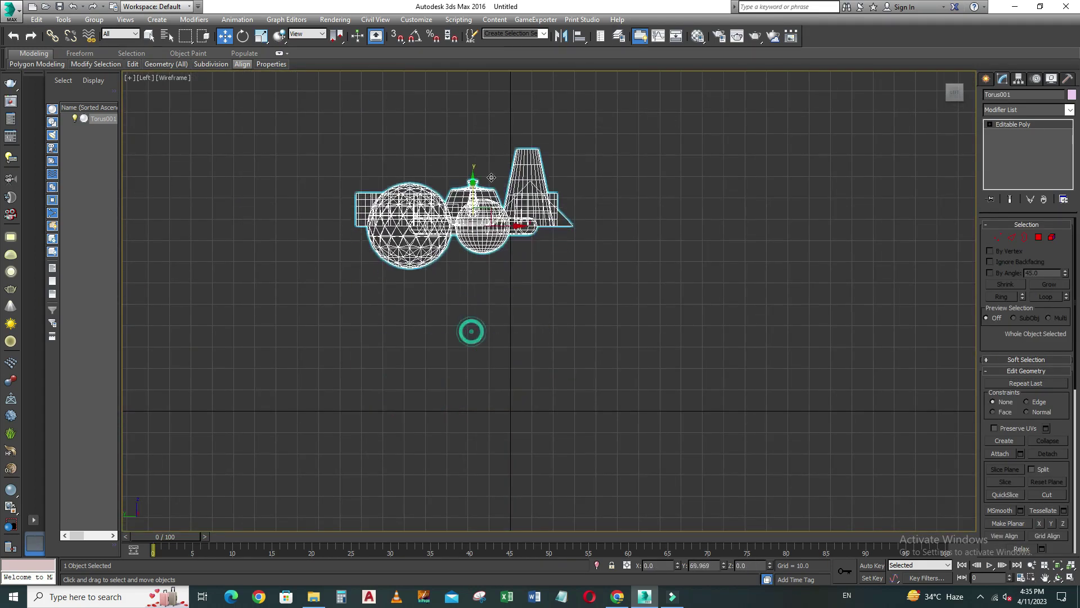
{"action": "key", "text": "alt+w"}
{"action": "key", "text": "alt+w"}
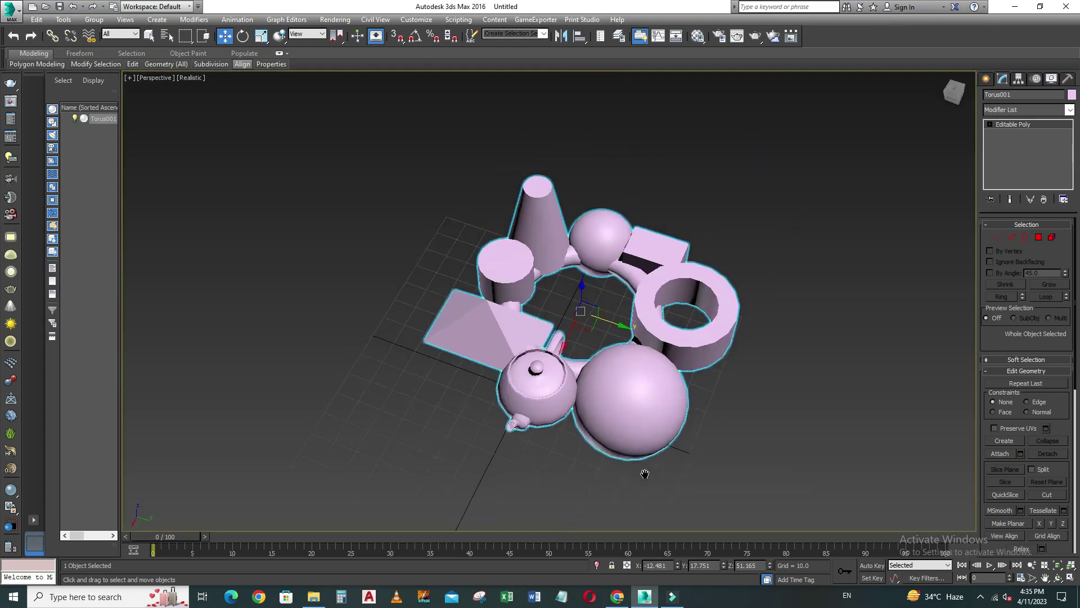
{"action": "scroll", "coordinate": [643, 470], "scroll_direction": "up", "scroll_amount": 5}
{"action": "scroll", "coordinate": [643, 470], "scroll_direction": "down", "scroll_amount": 5}
{"action": "scroll", "coordinate": [611, 343], "scroll_direction": "up", "scroll_amount": 1}
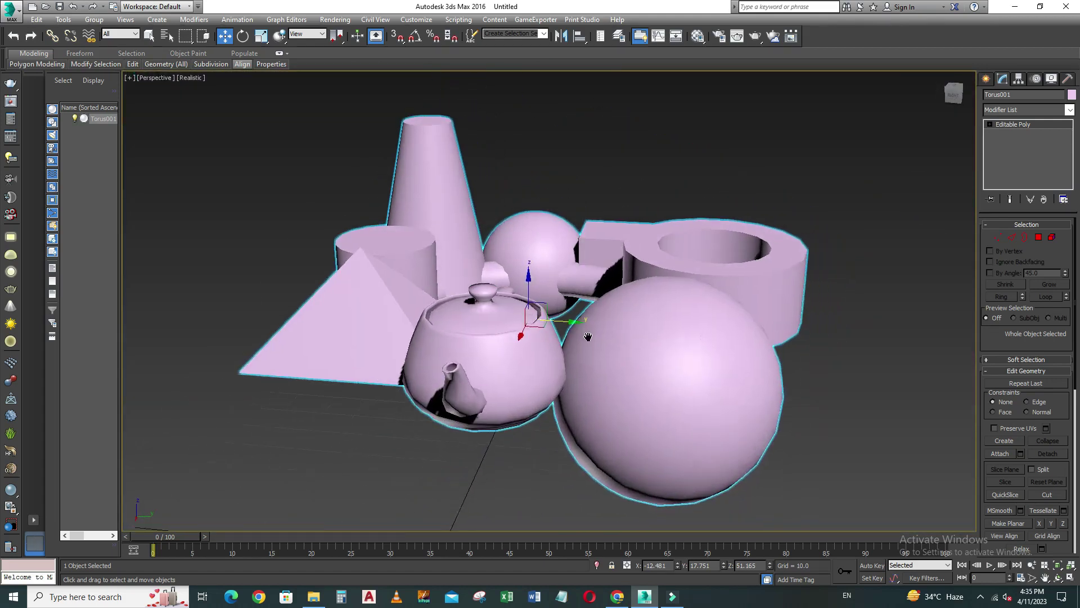